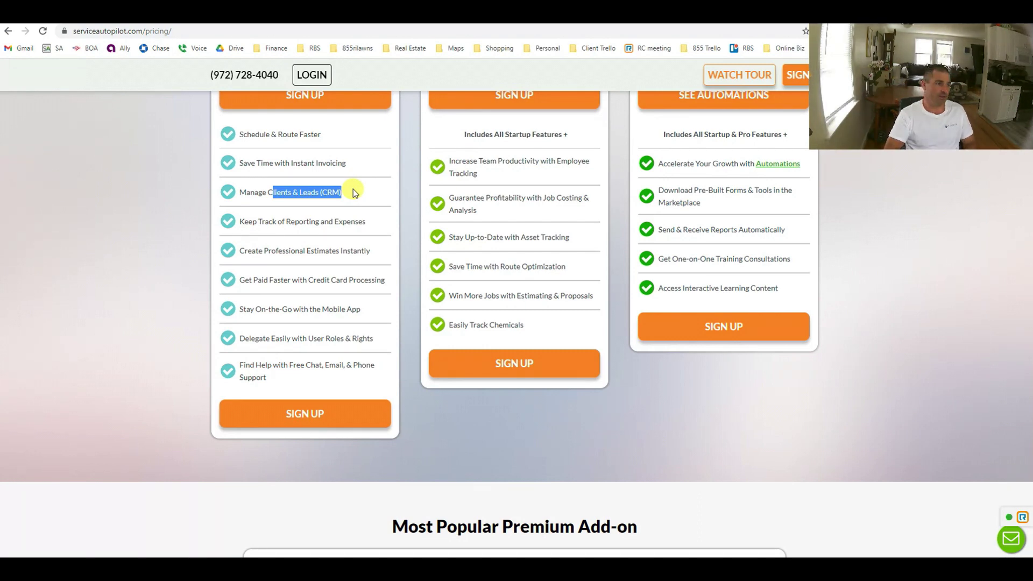
# Step: Highlight the Startup features in turn: reporting and expenses, estimates, card processing, mobile app, user roles
pyautogui.click(246, 222)
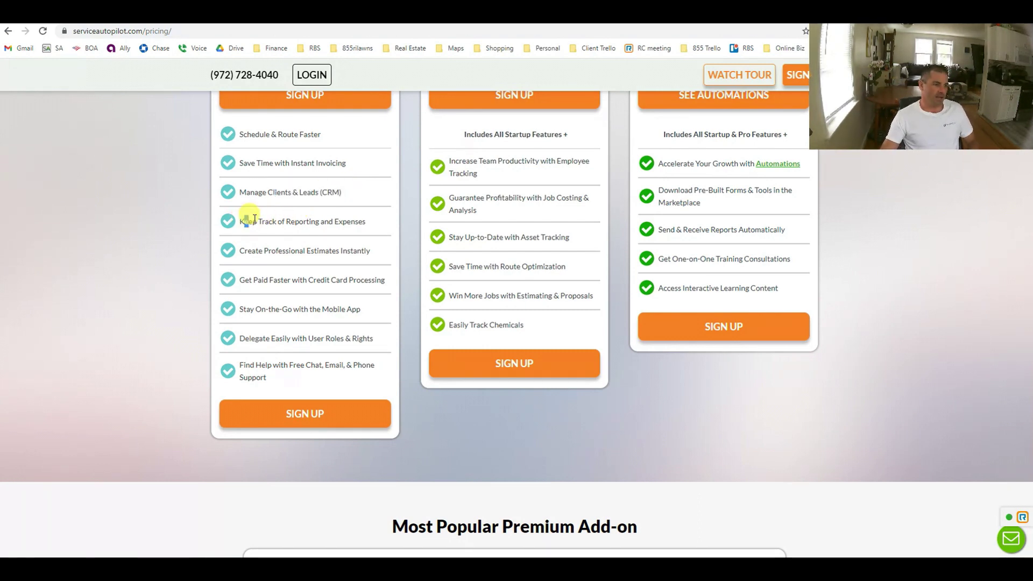
pyautogui.moveTo(247, 221); pyautogui.dragTo(369, 222)
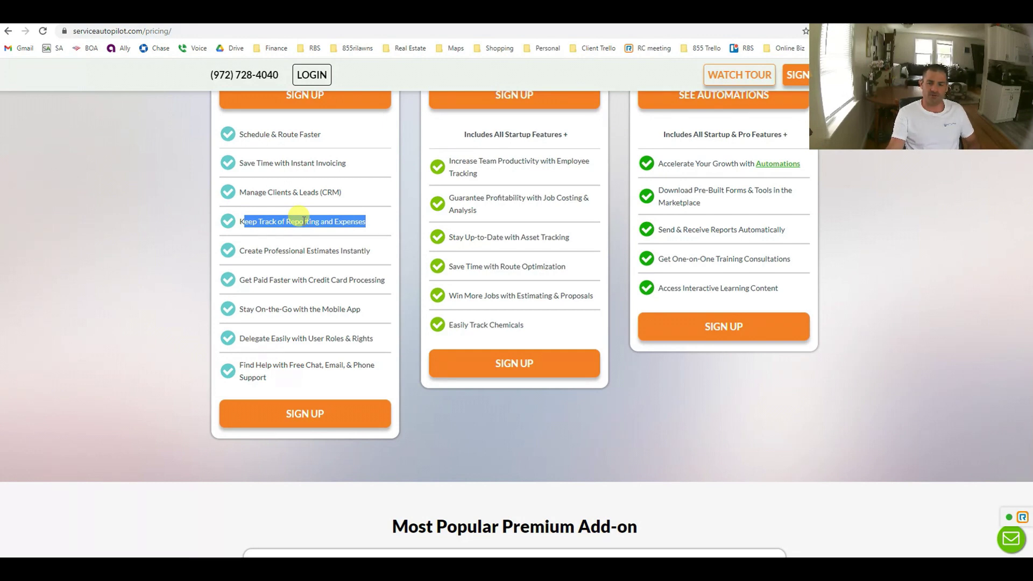
pyautogui.moveTo(250, 249); pyautogui.dragTo(368, 246)
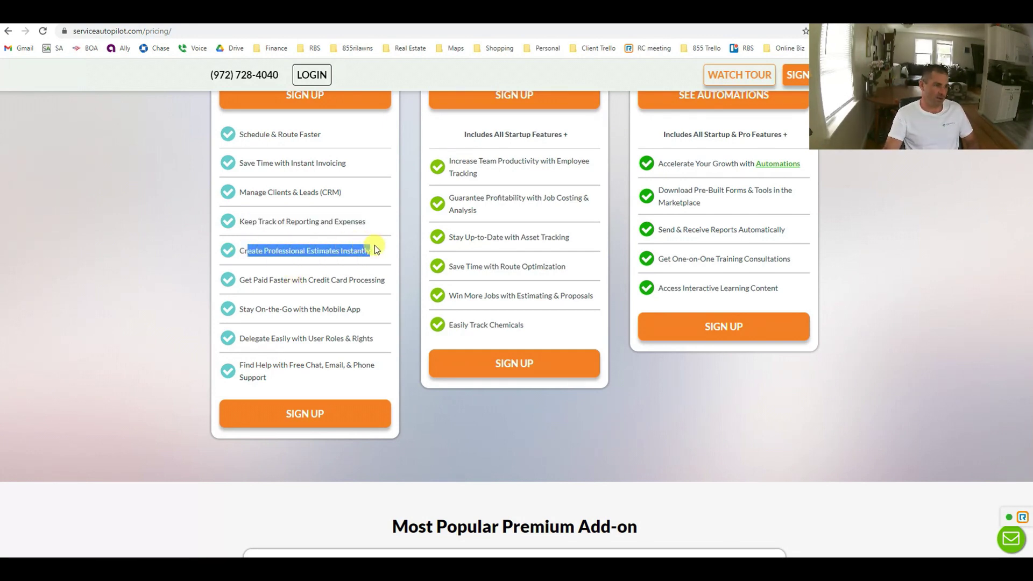
pyautogui.moveTo(246, 280); pyautogui.dragTo(384, 280)
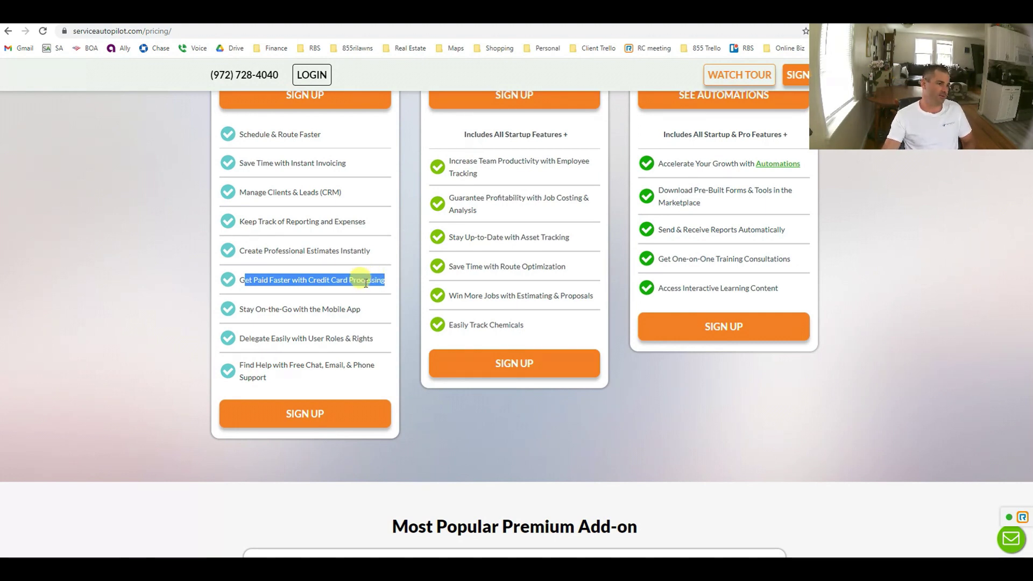
pyautogui.moveTo(243, 309); pyautogui.dragTo(362, 316)
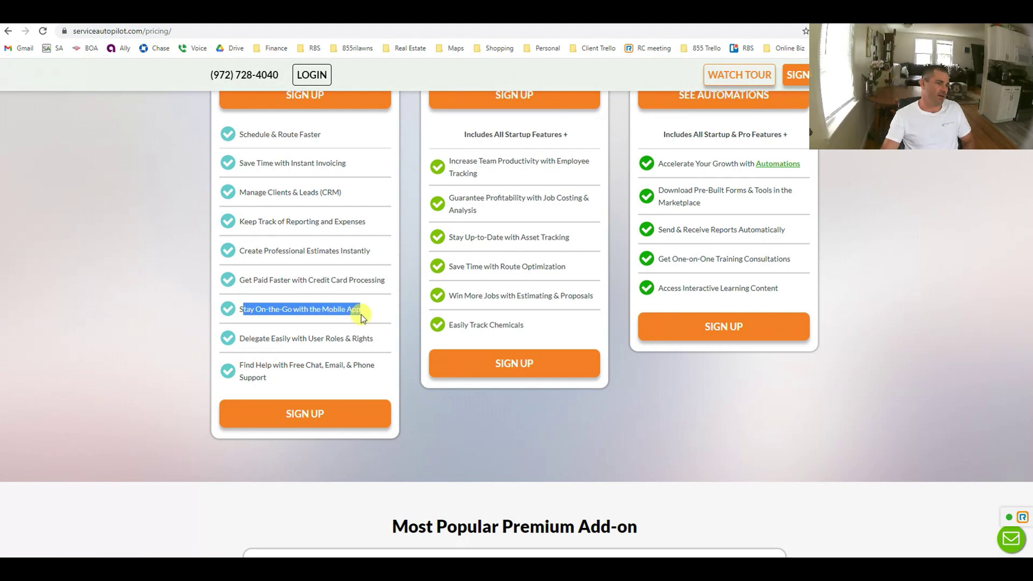
pyautogui.moveTo(274, 338); pyautogui.dragTo(367, 340)
pyautogui.click(333, 315)
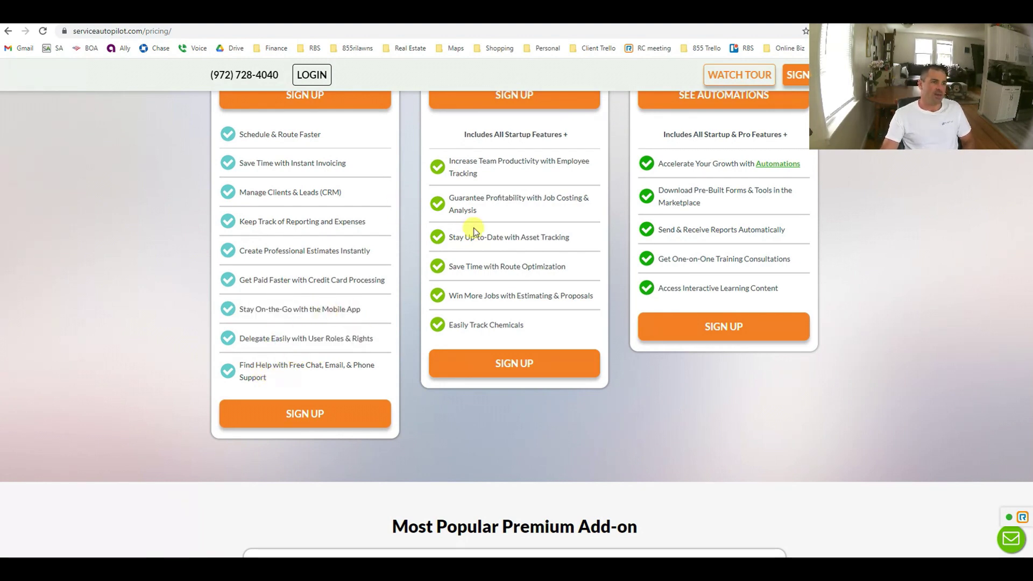
# Step: Scroll up to the pricing cards and highlight the Startup price
pyautogui.scroll(4, 470, 228)
pyautogui.moveTo(272, 258); pyautogui.dragTo(353, 259)
pyautogui.click(352, 260)
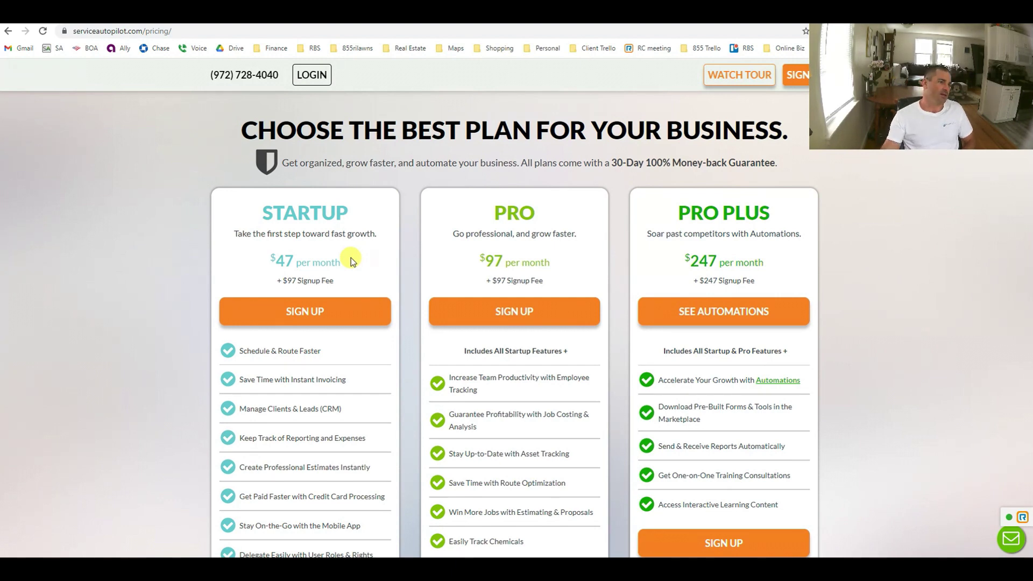
# Step: Highlight the Startup $97, Pro $97 and Pro Plus $247 signup fees, then go to My Day
pyautogui.moveTo(276, 280); pyautogui.dragTo(336, 281)
pyautogui.moveTo(471, 281); pyautogui.dragTo(556, 283)
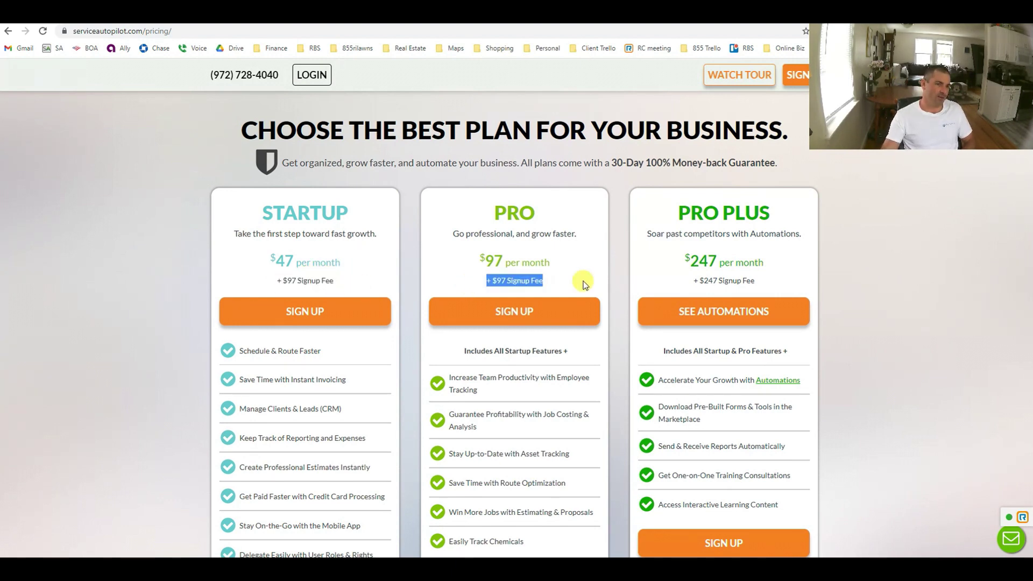
pyautogui.moveTo(718, 264); pyautogui.dragTo(701, 281)
pyautogui.click(761, 283)
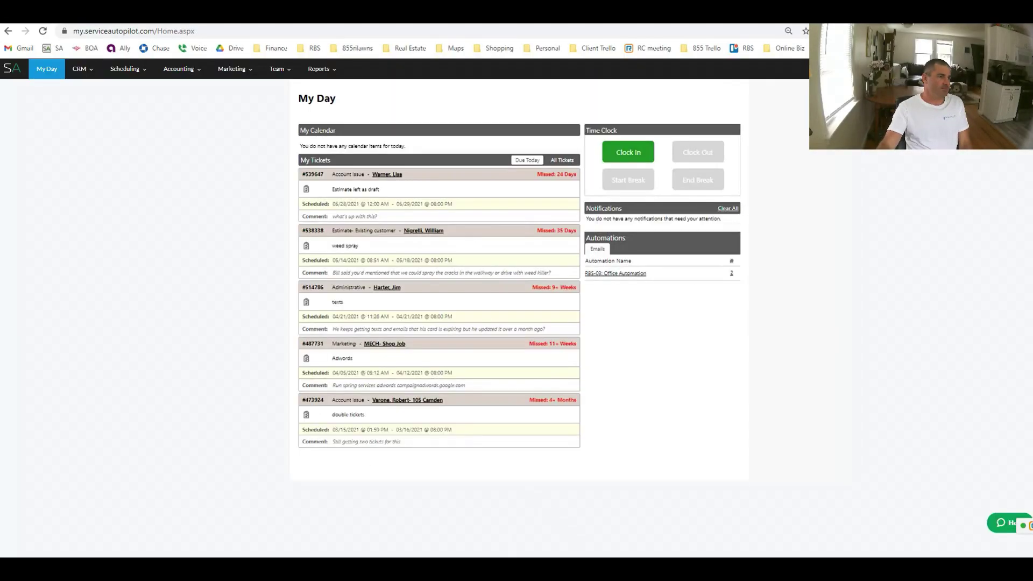
pyautogui.click(179, 75)
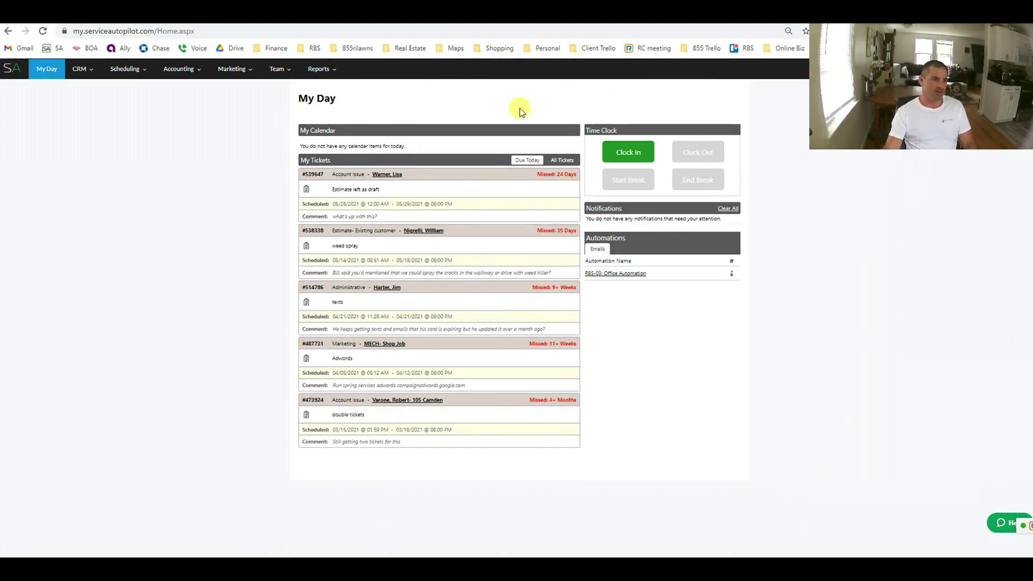
# Step: Look through the Scheduling, Accounting, Marketing and Reports menus from the My Day dashboard
pyautogui.moveTo(124, 69)
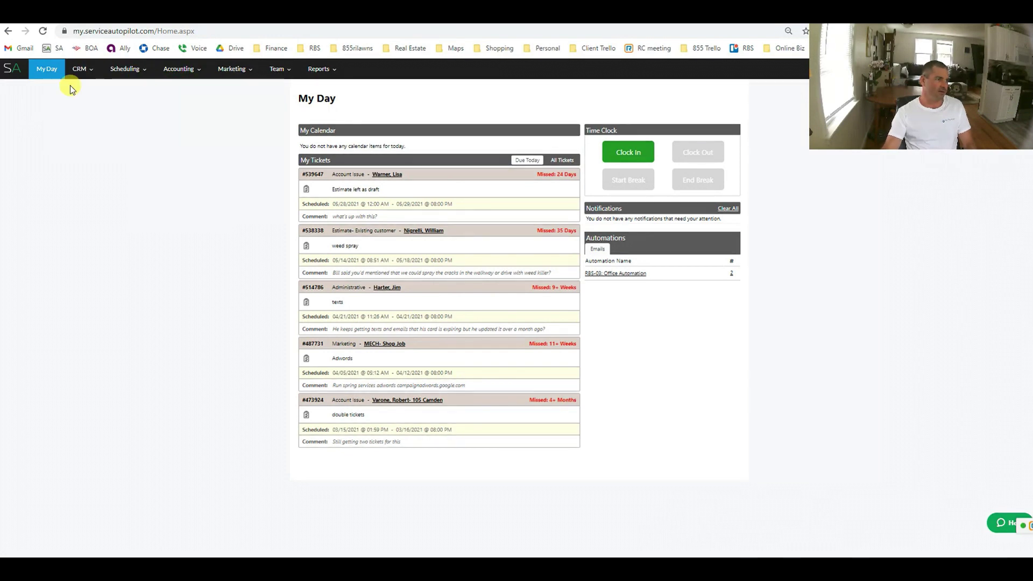
pyautogui.moveTo(83, 68)
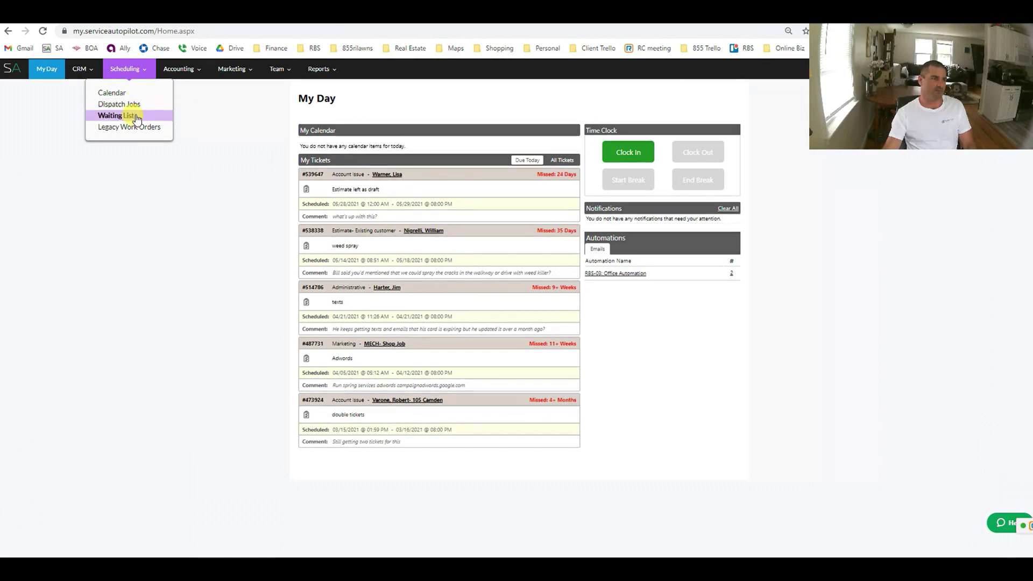
pyautogui.moveTo(175, 74)
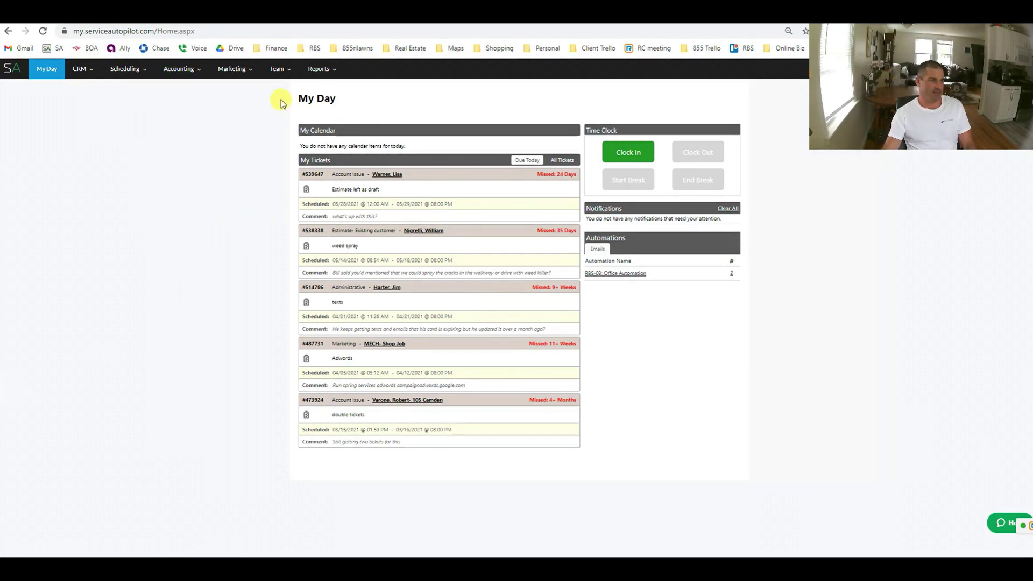
pyautogui.moveTo(228, 75)
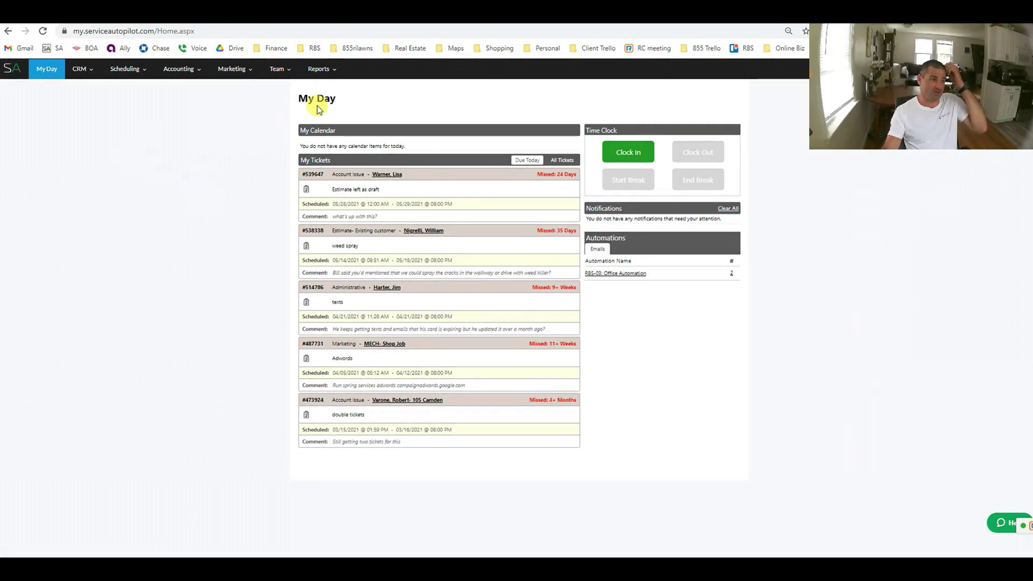
pyautogui.moveTo(320, 69)
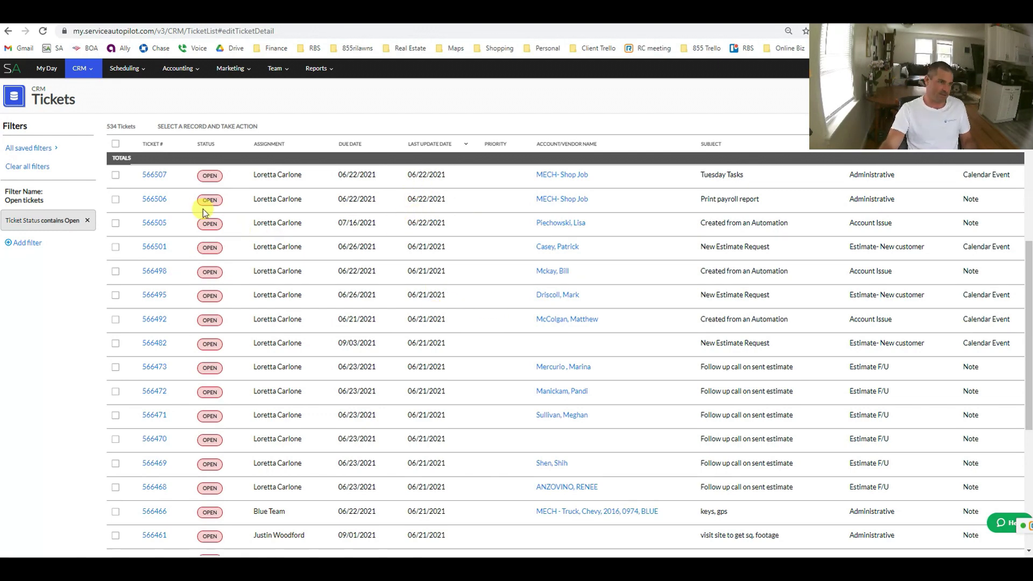
# Step: Highlight the assignee and the Tuesday Tasks subject of ticket 566507
pyautogui.moveTo(264, 176); pyautogui.dragTo(287, 184)
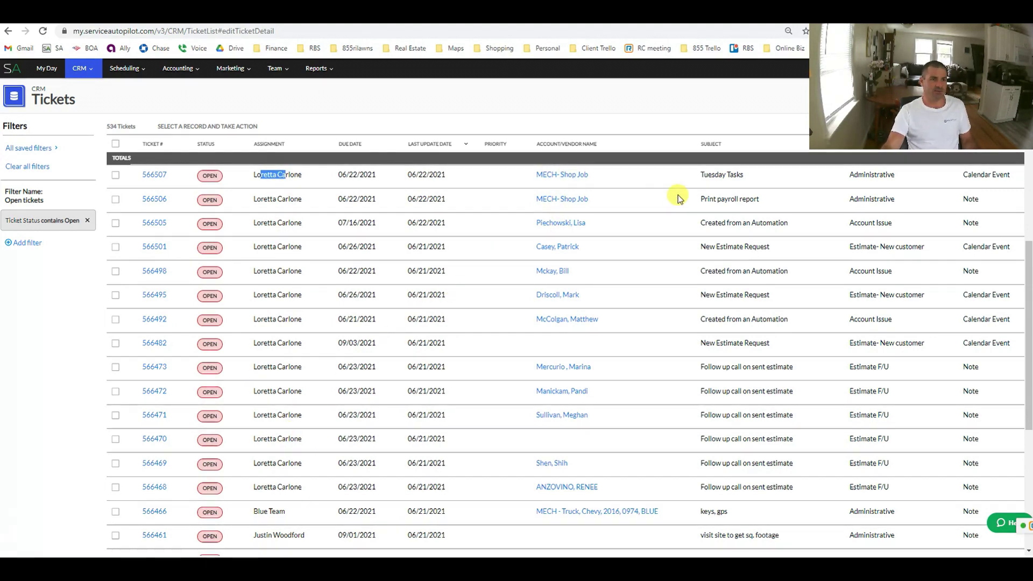
pyautogui.moveTo(711, 176); pyautogui.dragTo(748, 176)
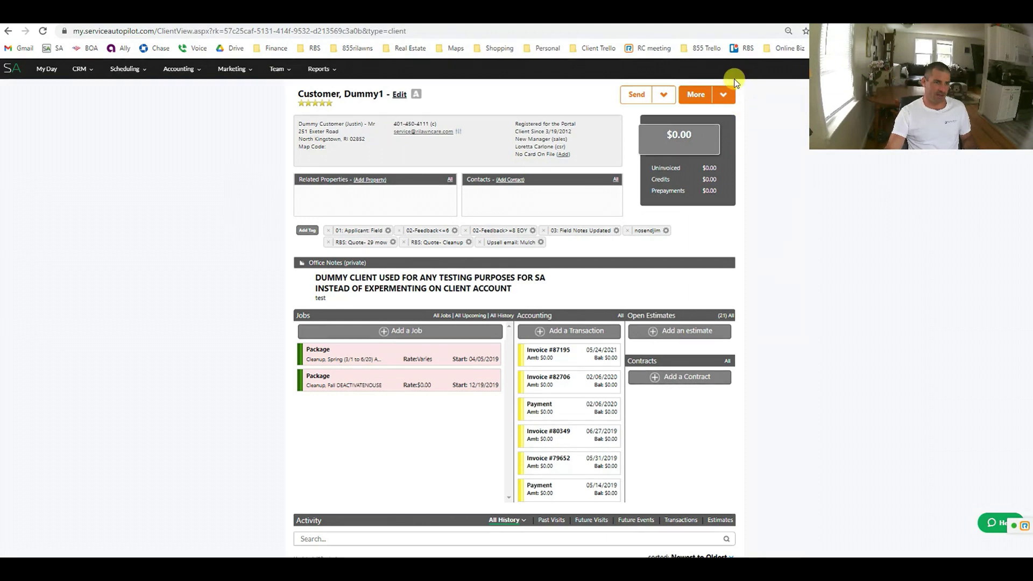
pyautogui.click(723, 96)
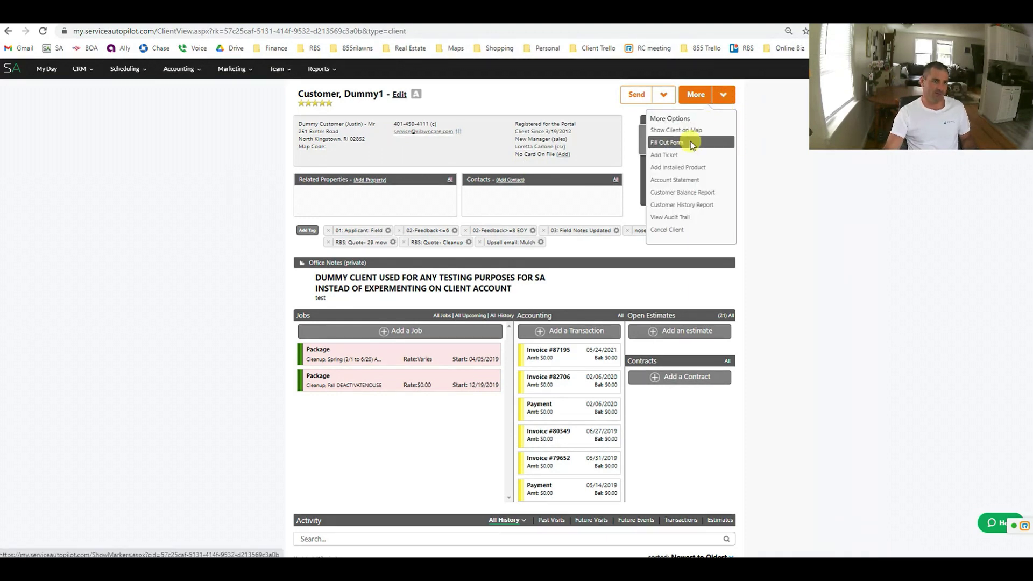
pyautogui.click(693, 95)
pyautogui.click(663, 94)
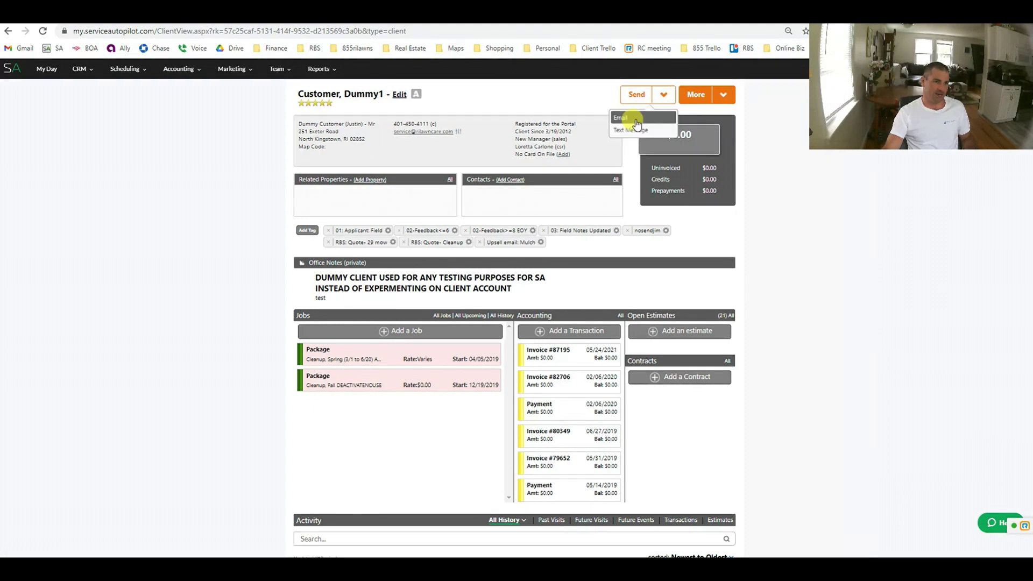
pyautogui.click(784, 329)
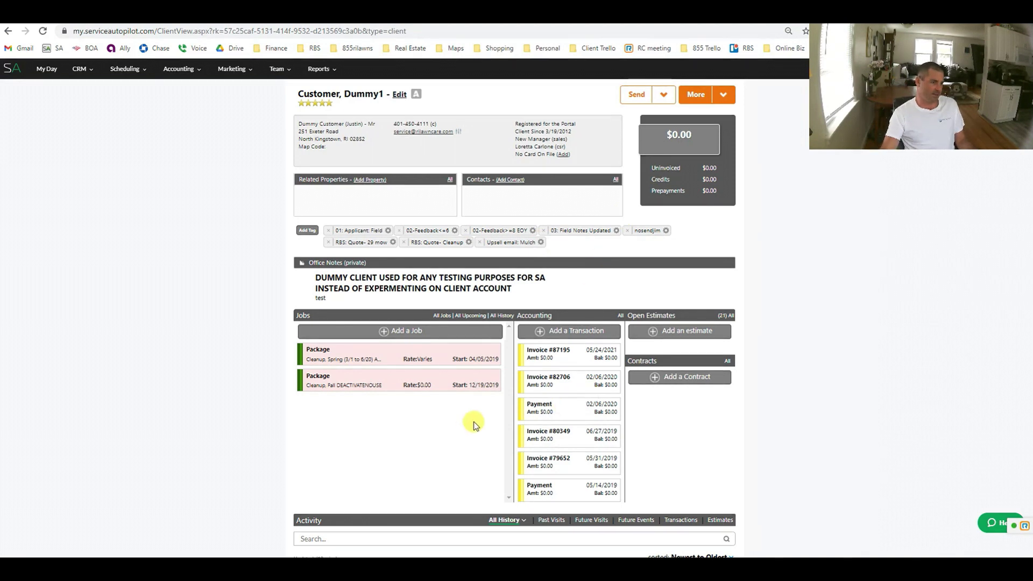
pyautogui.moveTo(364, 354)
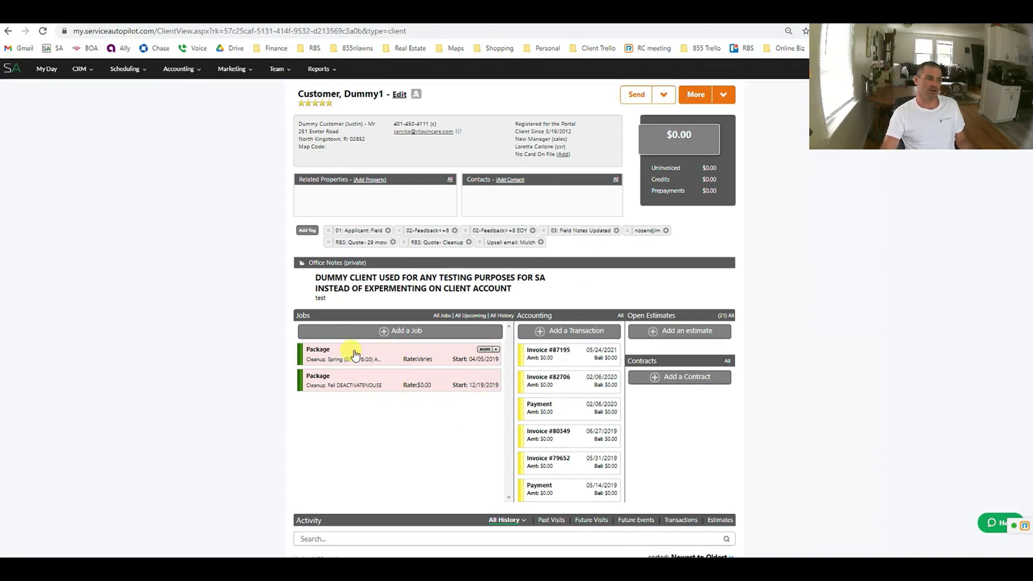
pyautogui.moveTo(393, 391)
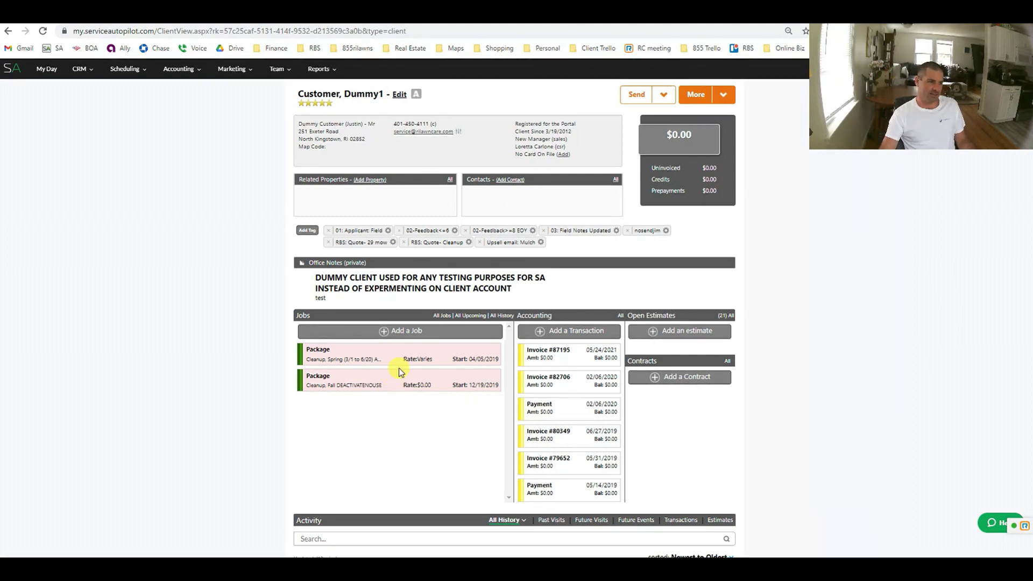
pyautogui.moveTo(79, 79)
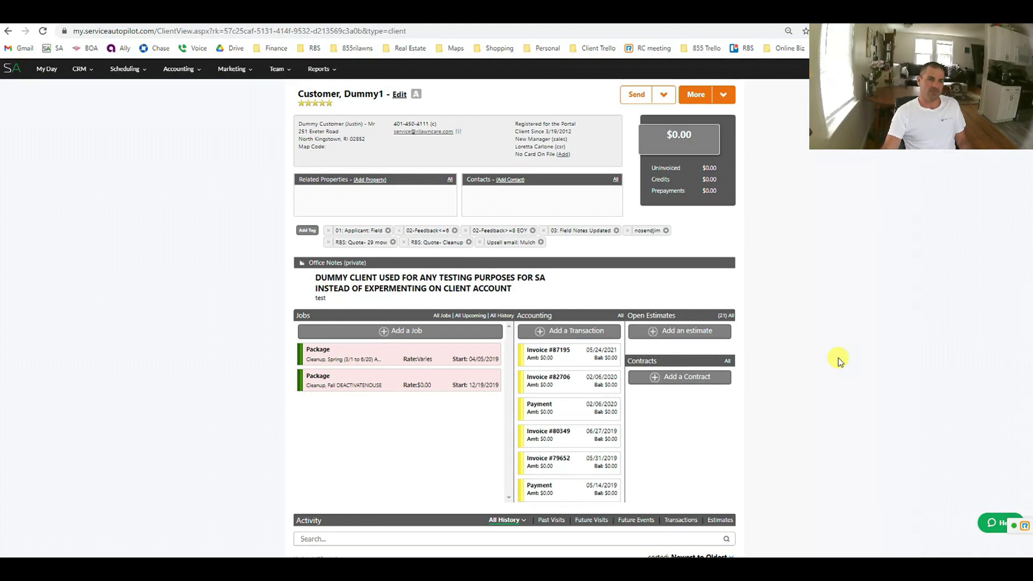
pyautogui.click(472, 315)
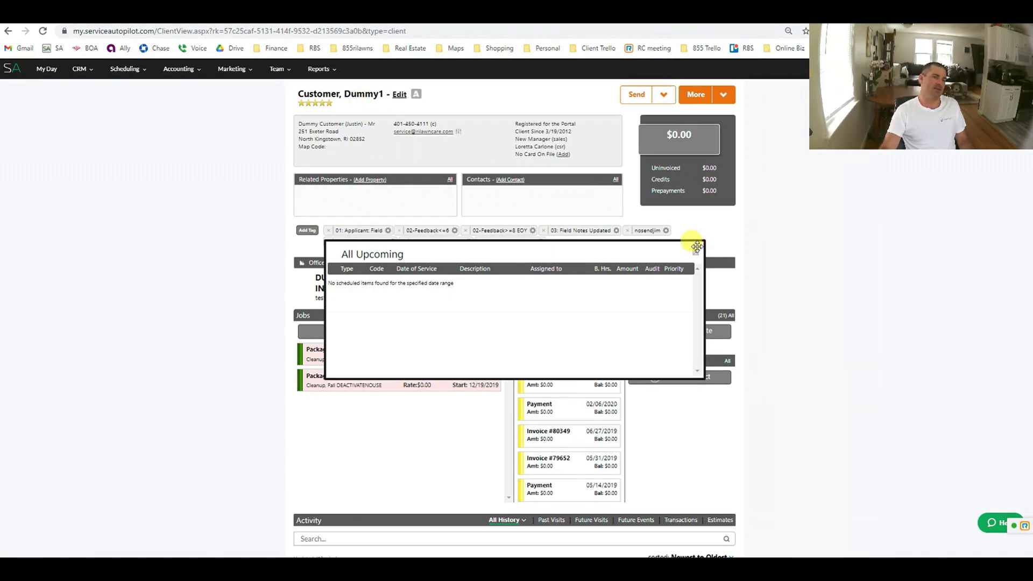
# Step: Close the empty upcoming jobs list, then view and close the client's full service history
pyautogui.click(697, 255)
pyautogui.click(711, 330)
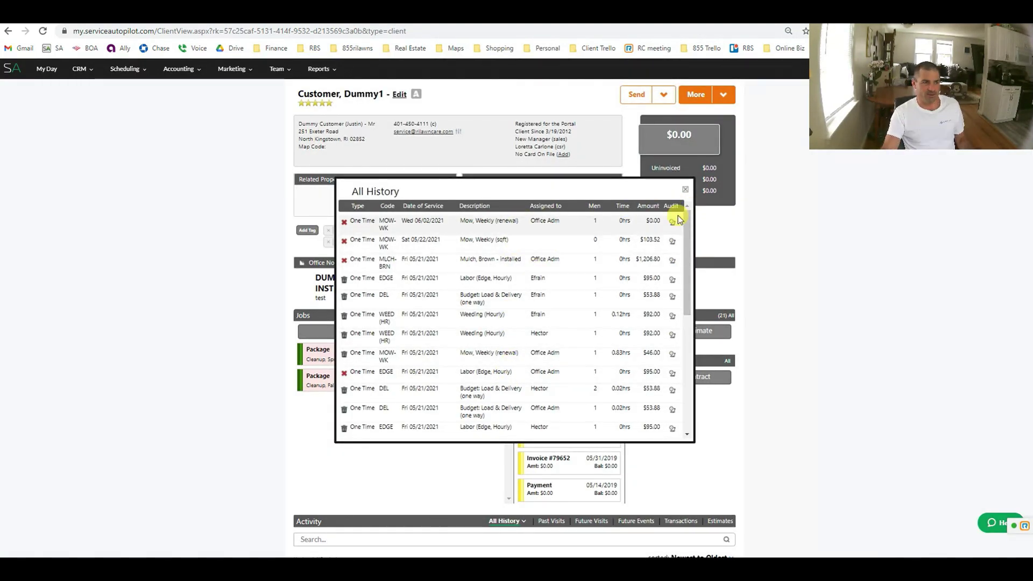
pyautogui.click(688, 188)
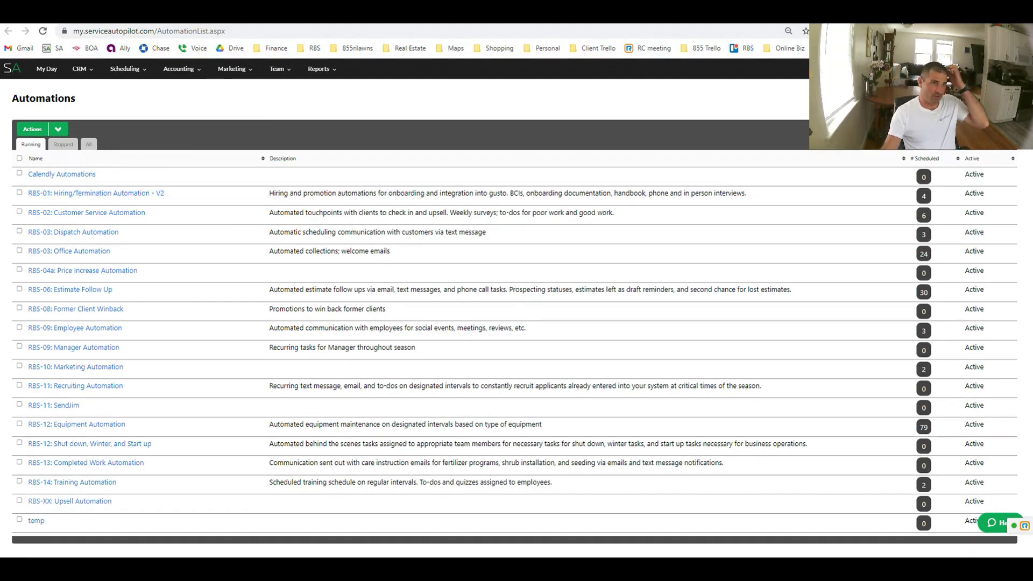
# Step: Switch with Ctrl+Tab to the company website's Request a Quote contact page
pyautogui.hotkey('ctrl', 'Tab')
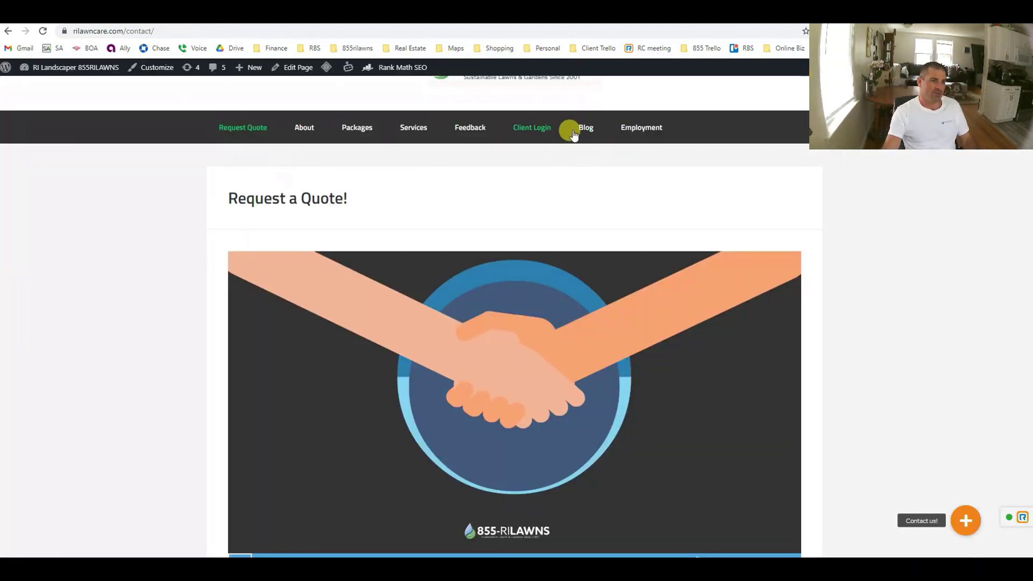
# Step: Go to the website's Employment page and scroll down through it
pyautogui.click(652, 134)
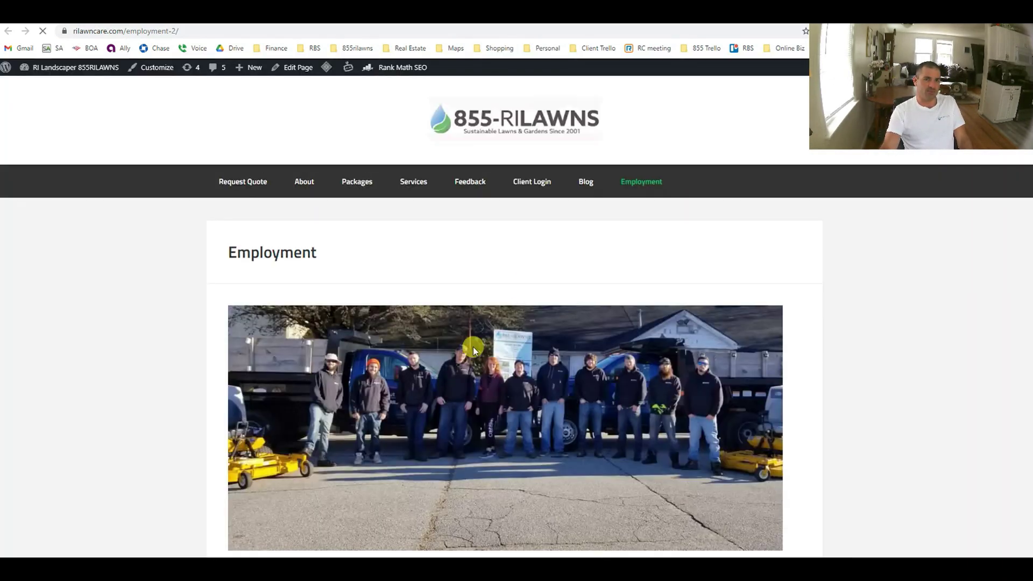
pyautogui.scroll(-12, 459, 319)
pyautogui.scroll(-2, 459, 321)
# Step: Look over the online job application form, then return to the Automations list
pyautogui.click(313, 368)
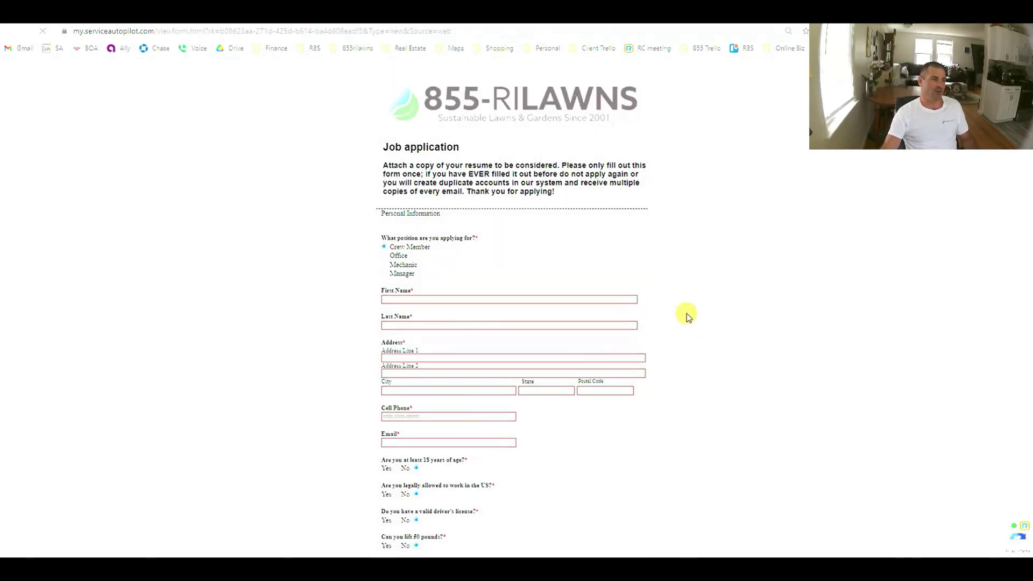
pyautogui.scroll(-3, 540, 275)
pyautogui.scroll(-7, 537, 271)
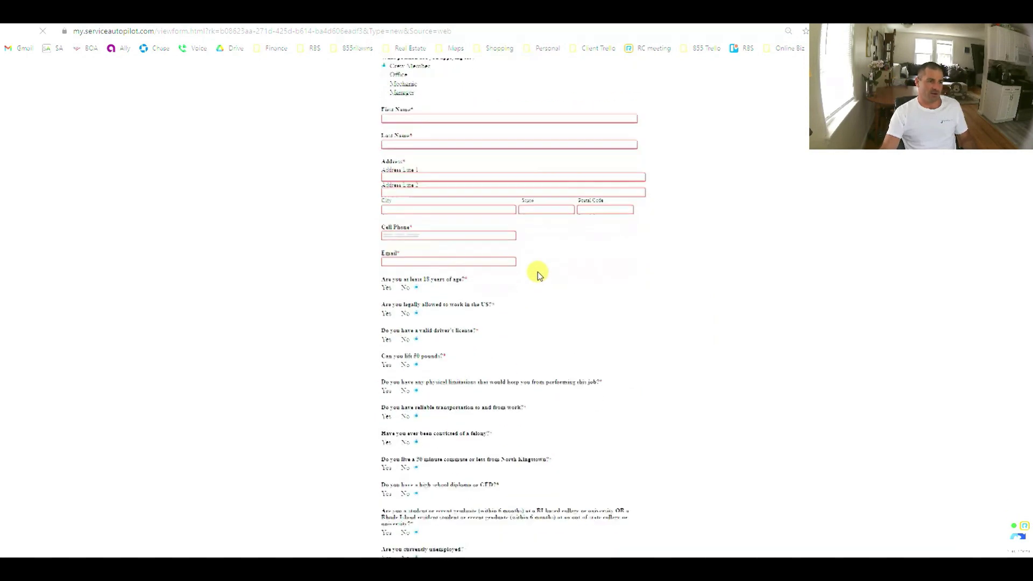
pyautogui.scroll(5, 525, 271)
pyautogui.scroll(4, 527, 264)
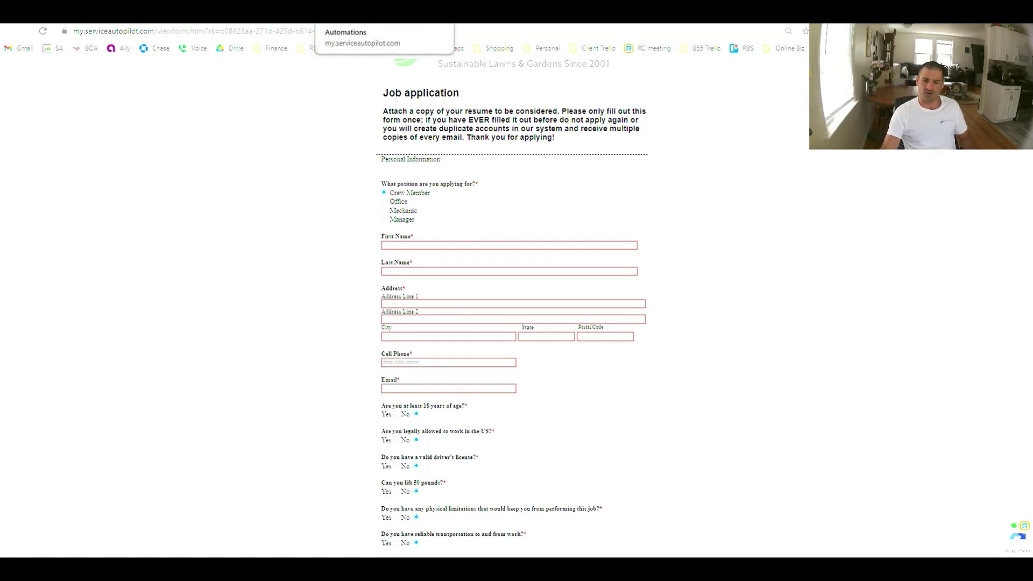
pyautogui.click(366, 14)
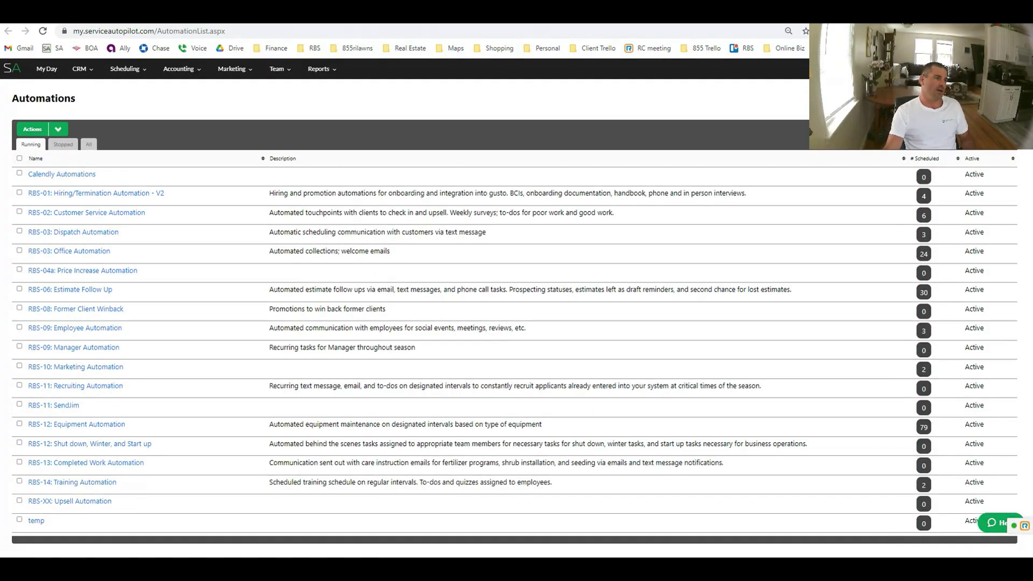
pyautogui.click(82, 69)
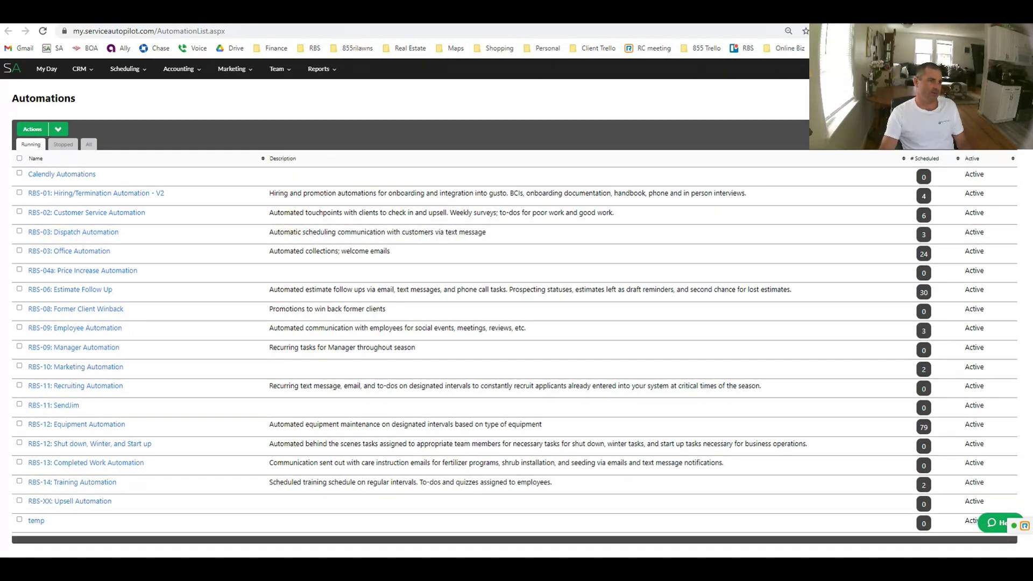
pyautogui.hotkey('ctrl', 'Tab')
# Step: Scroll the contact page down to the quote form's name, email and cell phone fields
pyautogui.scroll(-5, 608, 323)
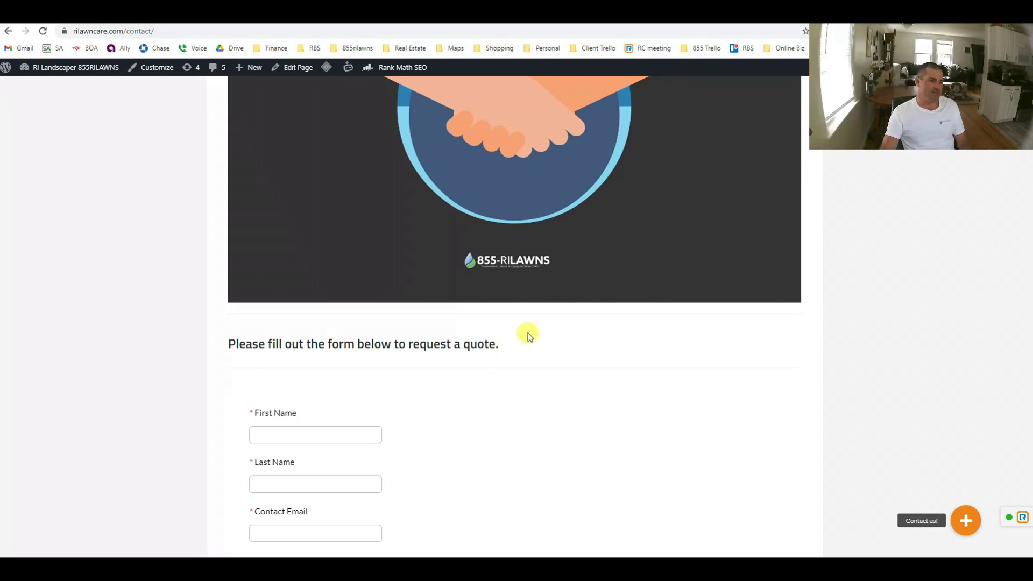
pyautogui.scroll(-4, 528, 334)
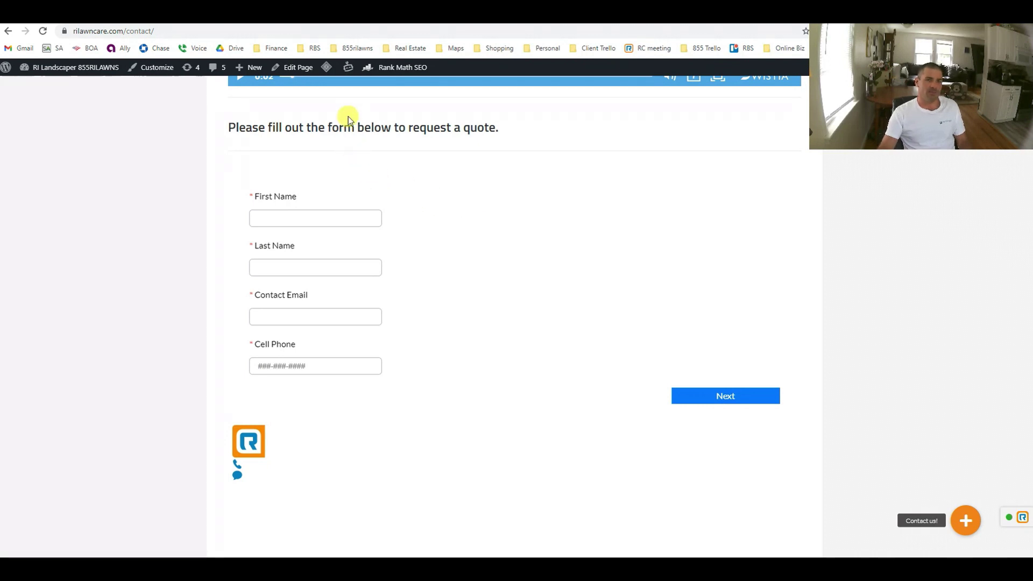
pyautogui.scroll(6, 302, 286)
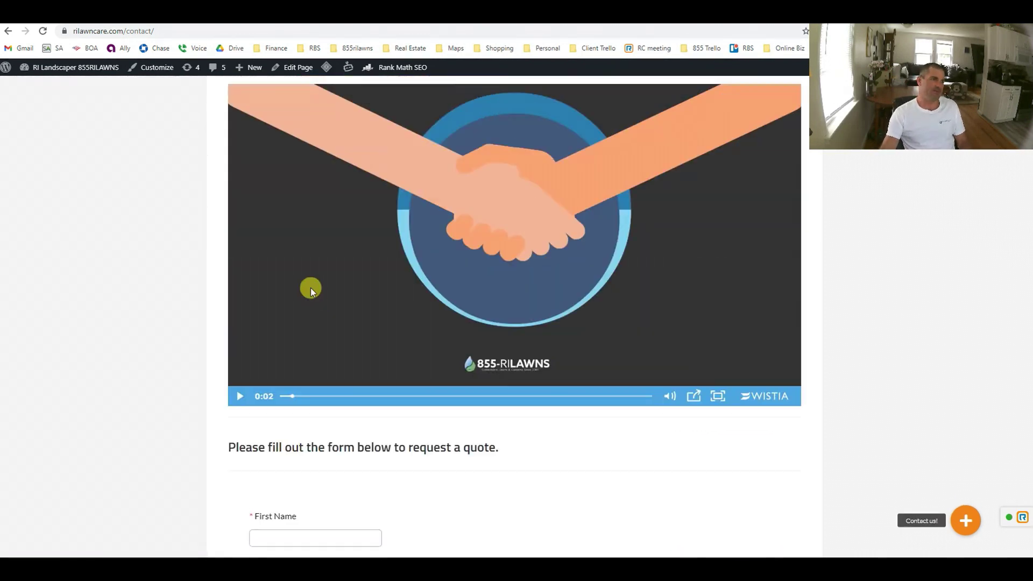
pyautogui.scroll(-4, 273, 325)
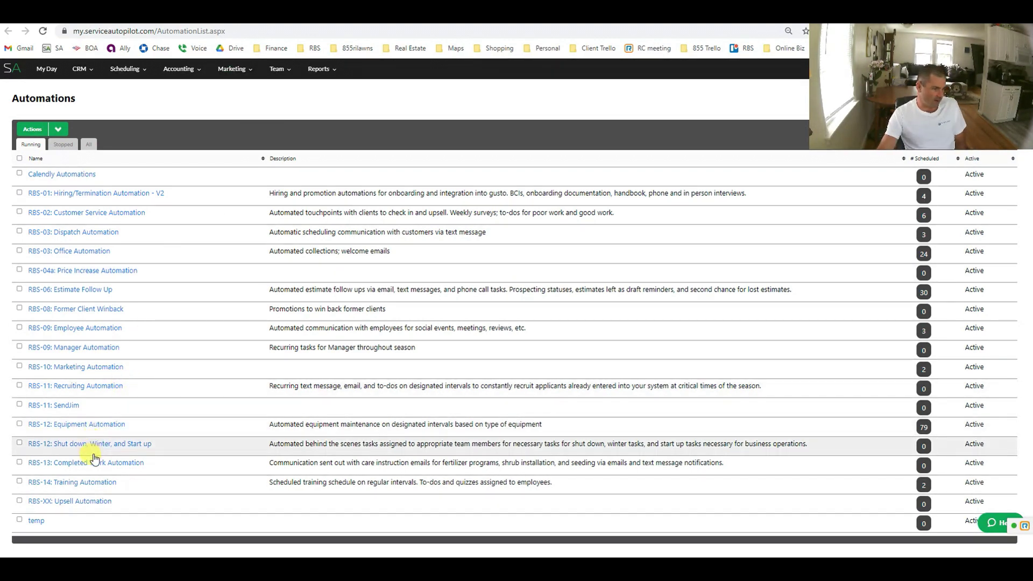
# Step: Highlight the RBS-13 Completed Work Automation description in the Automations list
pyautogui.moveTo(276, 464); pyautogui.dragTo(451, 464)
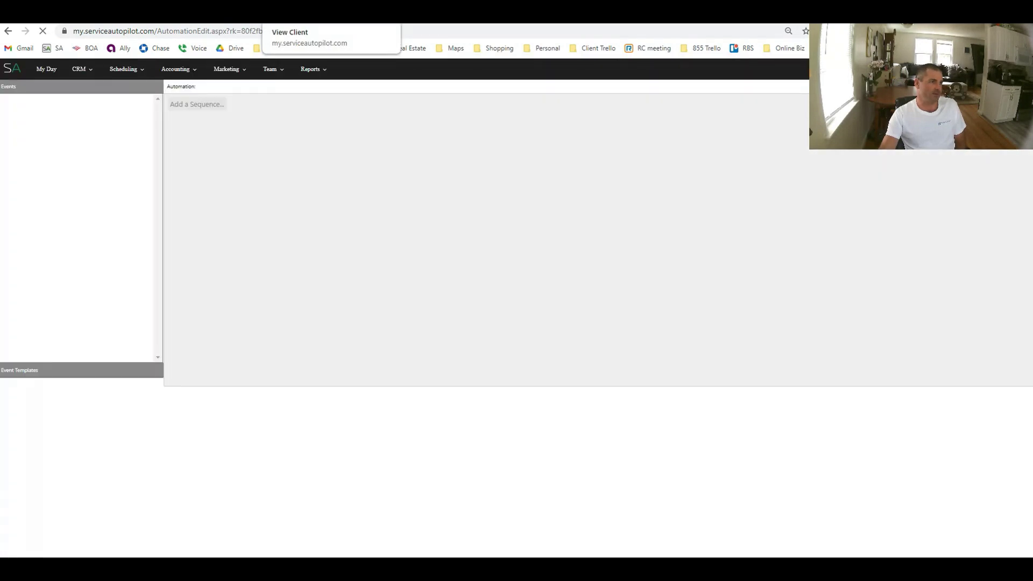
# Step: Highlight the Pro Plus $247 signup fee and its automation and marketplace features
pyautogui.moveTo(698, 281); pyautogui.dragTo(786, 277)
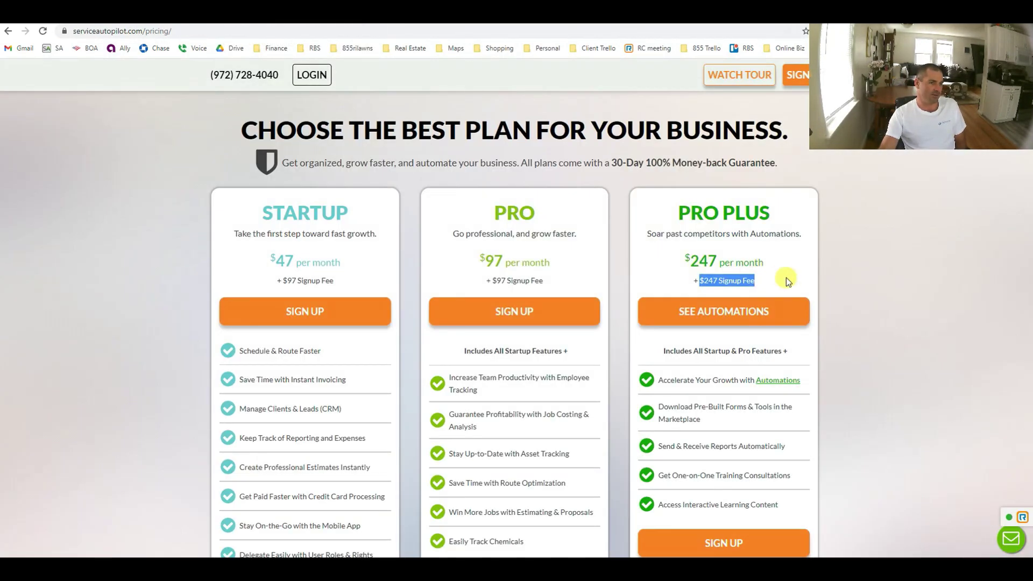
pyautogui.scroll(-2, 774, 258)
pyautogui.moveTo(666, 270); pyautogui.dragTo(706, 302)
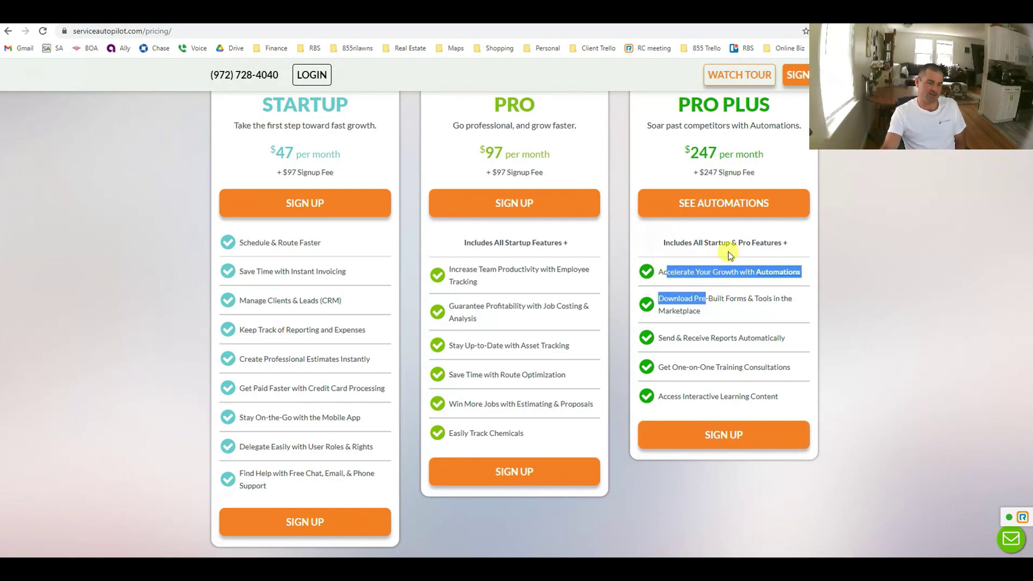
pyautogui.scroll(1, 723, 269)
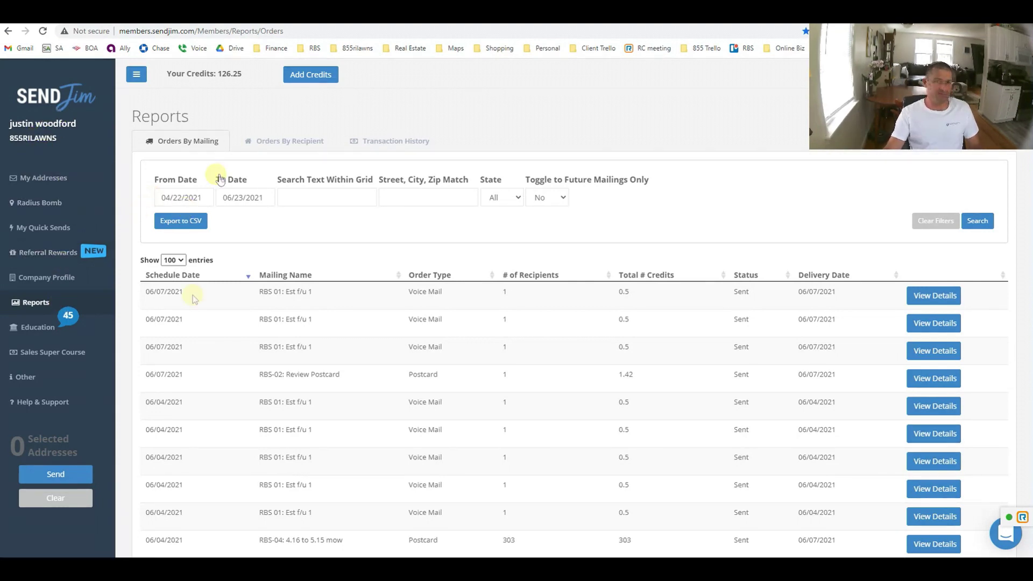
# Step: Open the order details for the RBS 01: Est f/u 1 voicemail mailing
pyautogui.moveTo(258, 294); pyautogui.dragTo(460, 293)
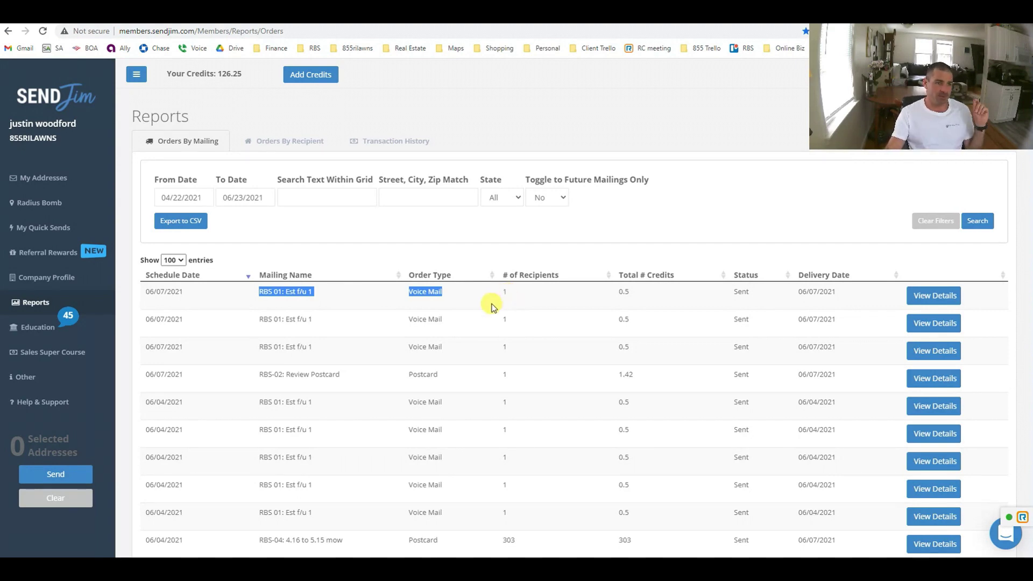
pyautogui.click(280, 294)
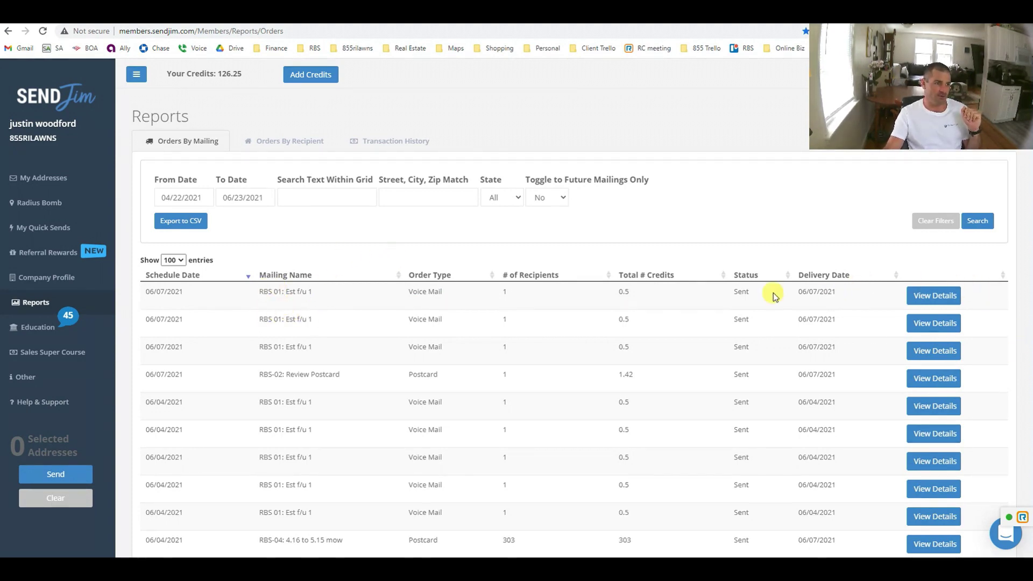
pyautogui.click(934, 296)
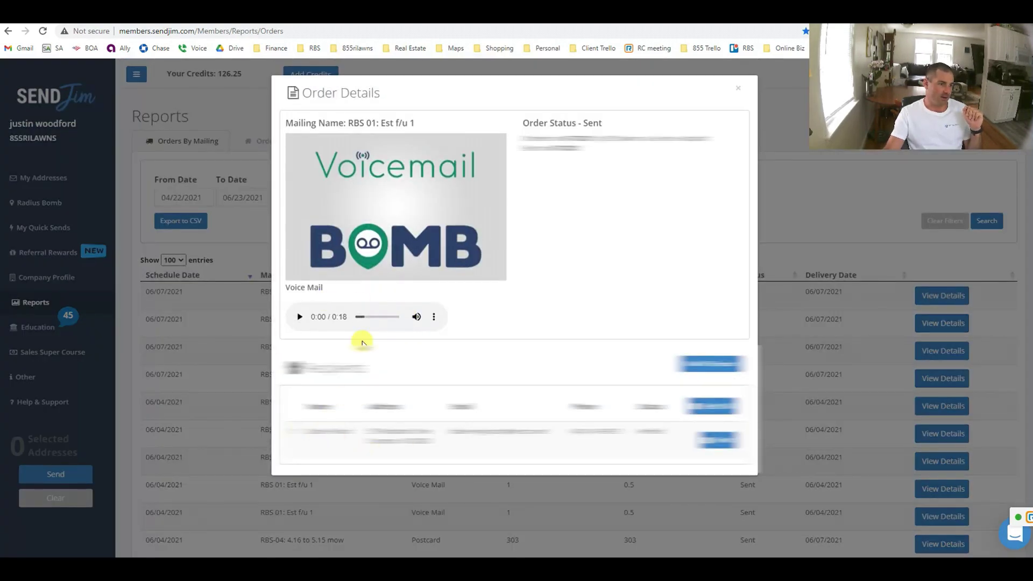
# Step: Play the 18-second voicemail louder, then review the RBS-02: Review Postcard order details
pyautogui.click(297, 316)
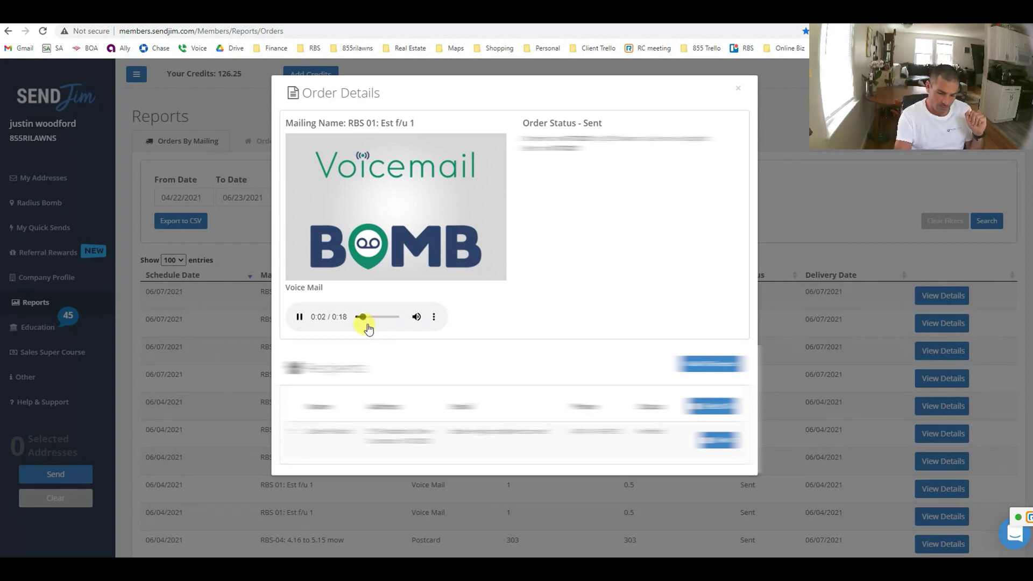
pyautogui.press('XF86AudioRaiseVolume')
pyautogui.press('XF86AudioRaiseVolume')
pyautogui.press('XF86AudioRaiseVolume')
pyautogui.press('XF86AudioRaiseVolume')
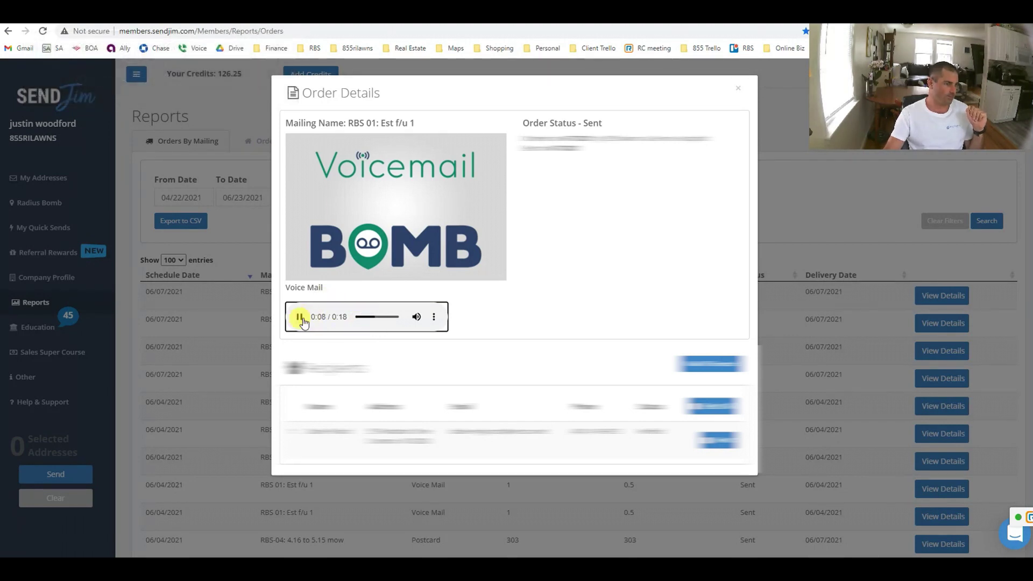
pyautogui.click(737, 87)
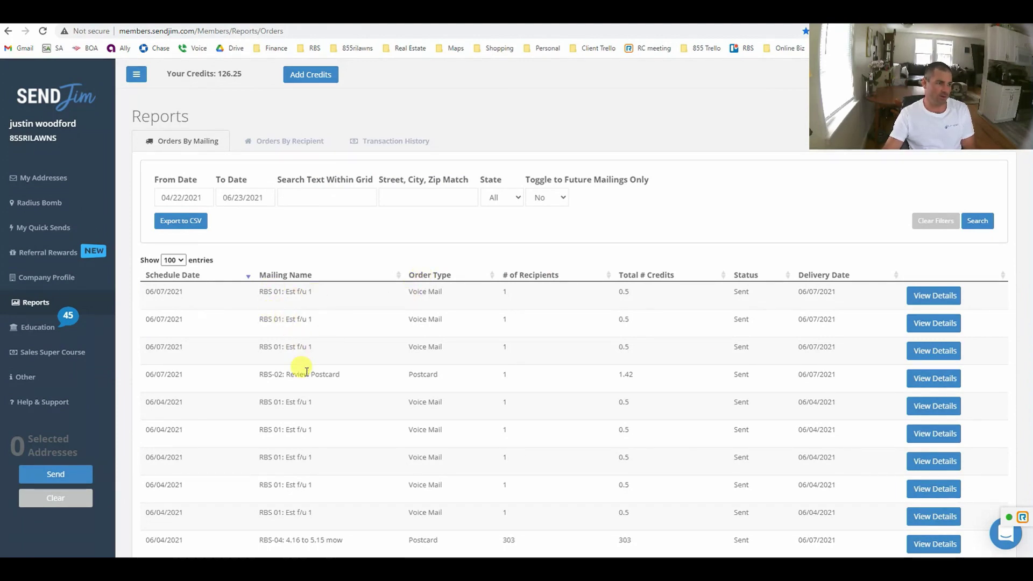
pyautogui.click(927, 383)
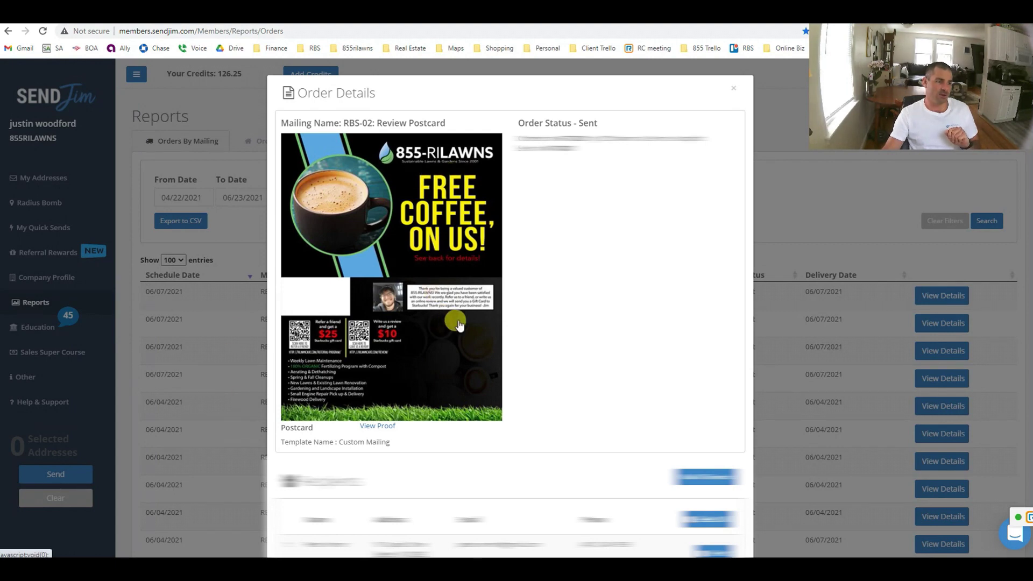
pyautogui.click(732, 88)
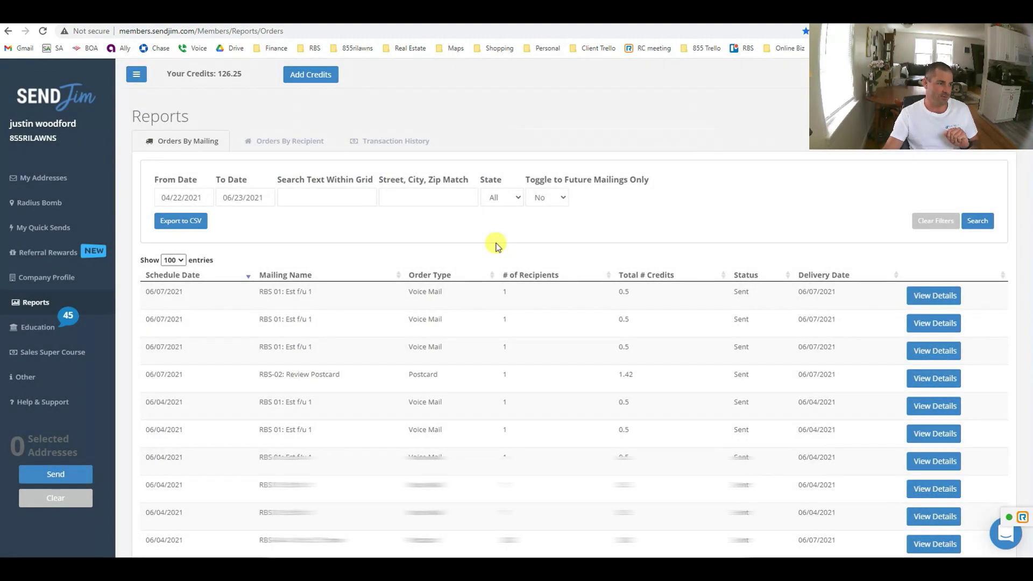
# Step: Open details of the 303-recipient RBS-04: 4.16 to 5.15 mow postcard order
pyautogui.scroll(-1, 484, 371)
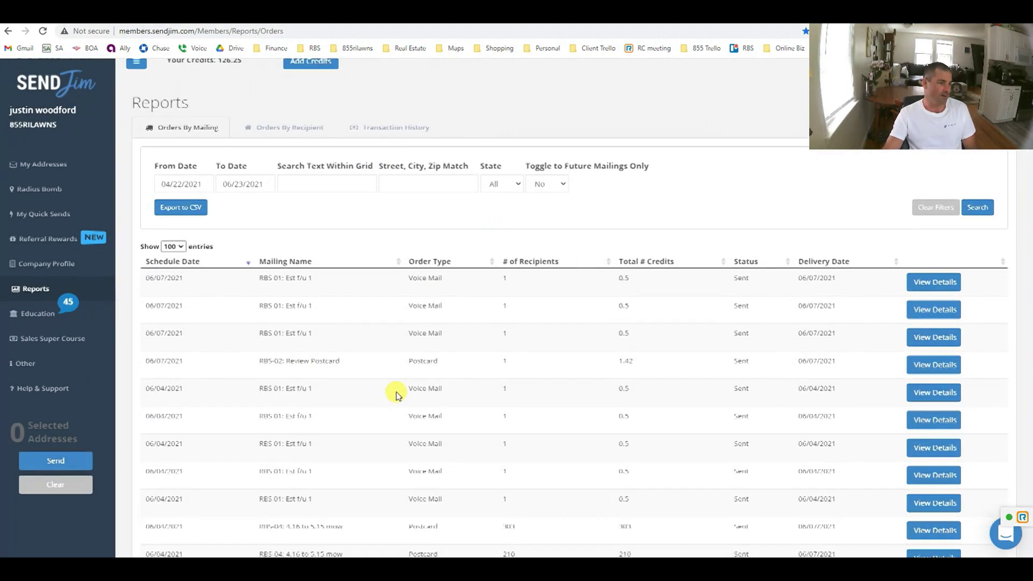
pyautogui.scroll(-2, 314, 375)
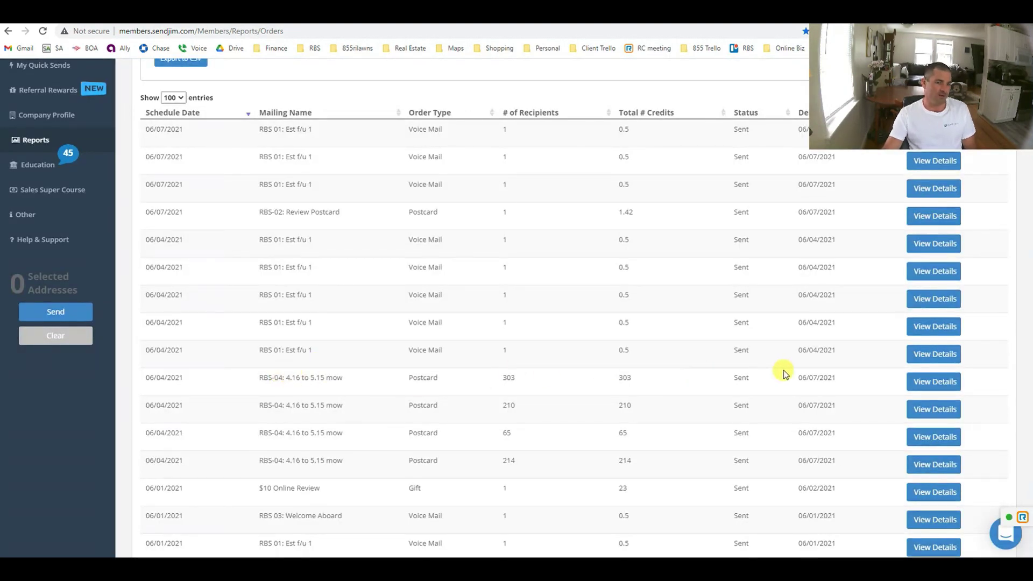
pyautogui.click(921, 391)
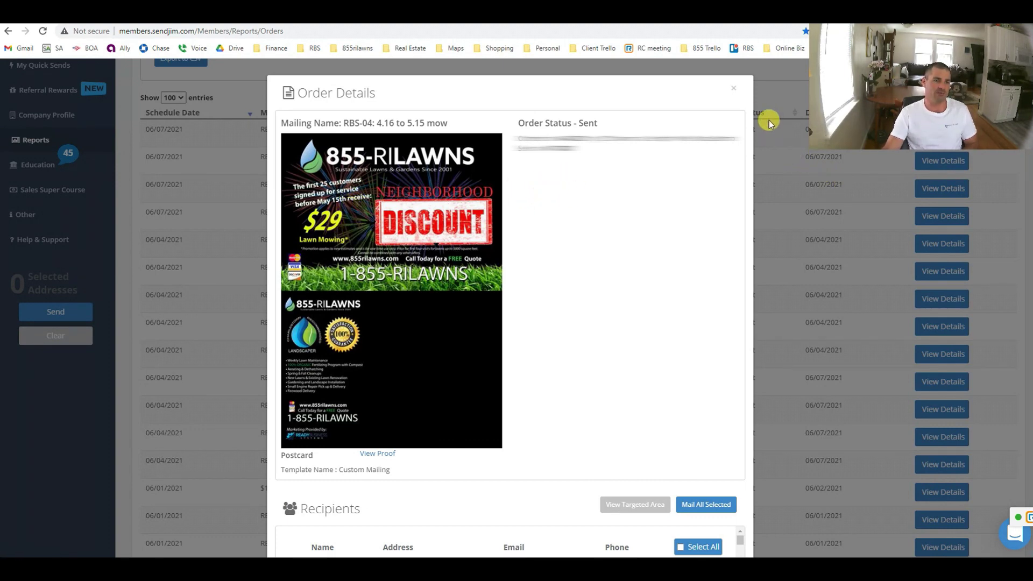
# Step: Close the RBS-04 postcard details to see the four RBS-04 mailings
pyautogui.click(733, 88)
pyautogui.scroll(-2, 373, 360)
# Step: Highlight the Welcome Aboard and RBS 02: Busy this spring order names
pyautogui.scroll(-1, 373, 360)
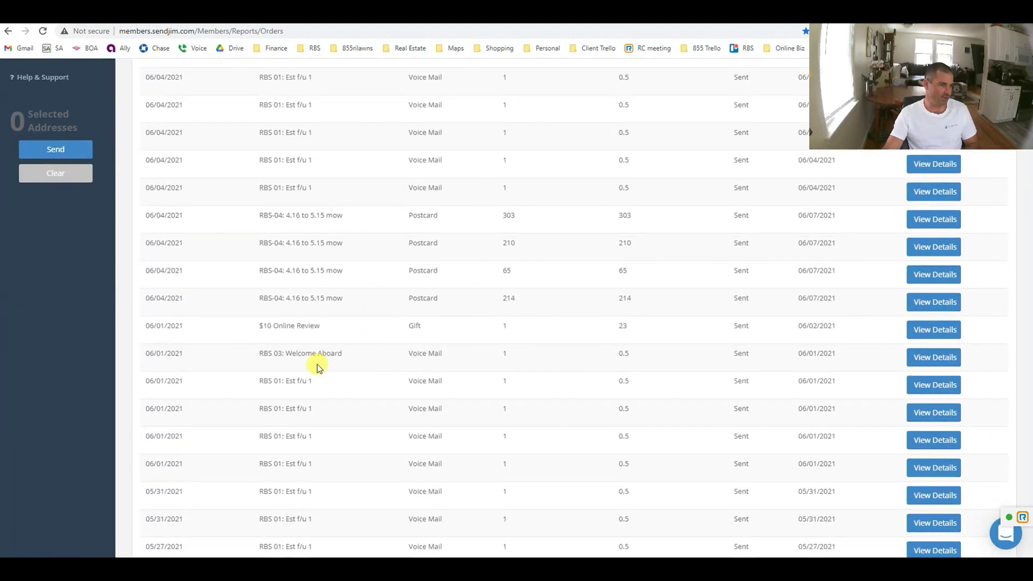
pyautogui.moveTo(284, 353); pyautogui.dragTo(354, 353)
pyautogui.click(358, 357)
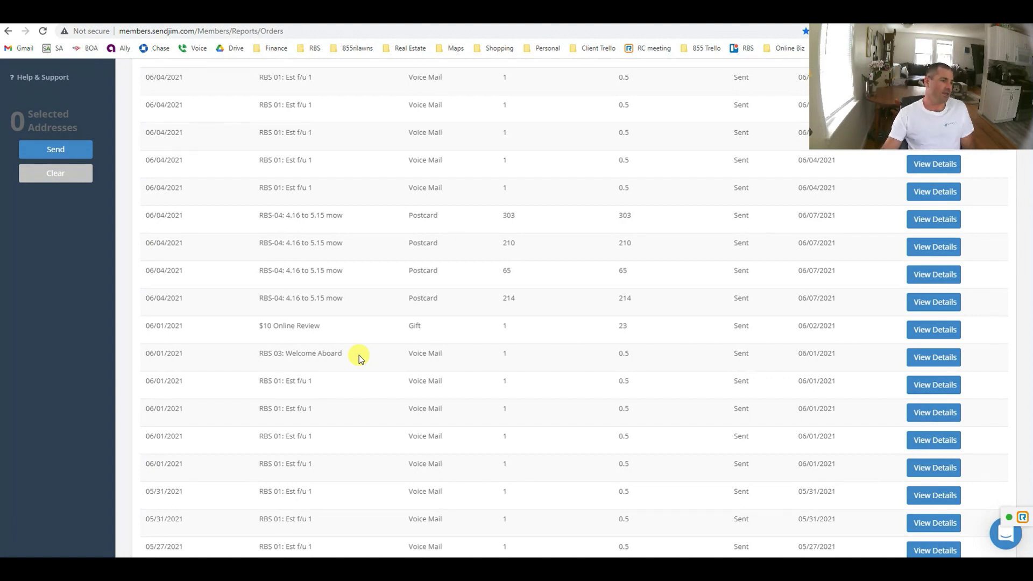
pyautogui.moveTo(284, 353); pyautogui.dragTo(352, 356)
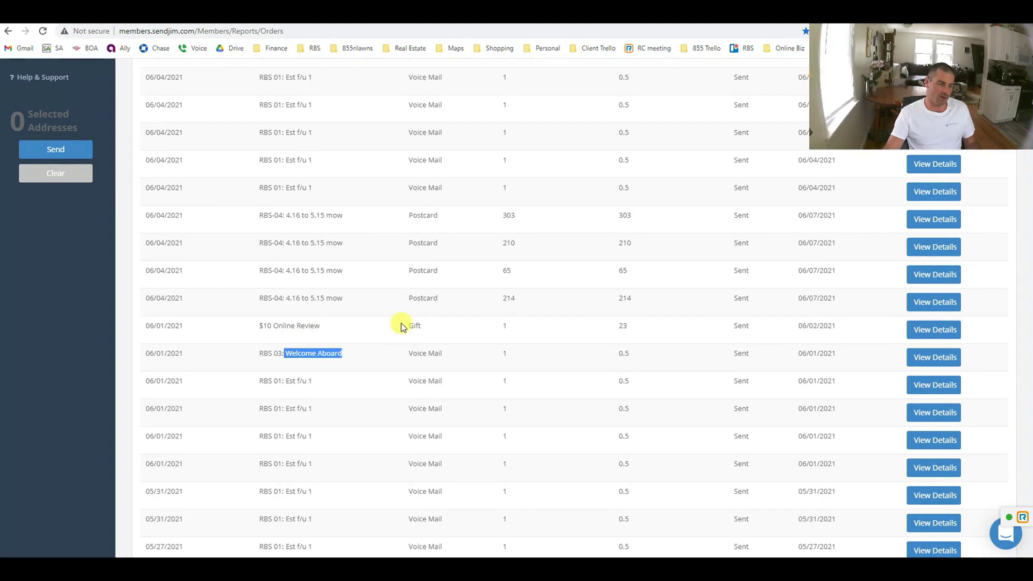
pyautogui.scroll(-10, 460, 285)
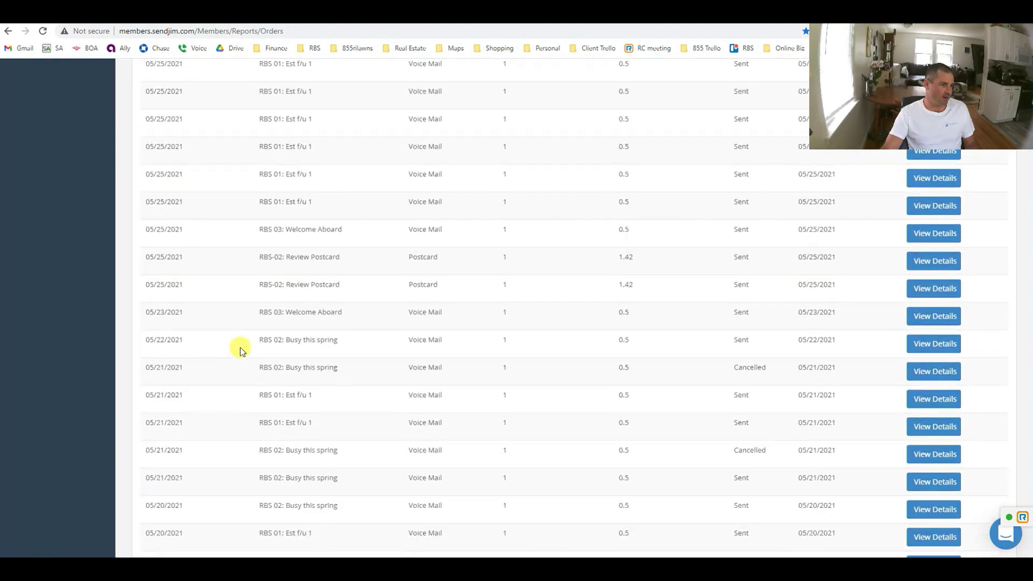
pyautogui.moveTo(259, 285); pyautogui.dragTo(346, 286)
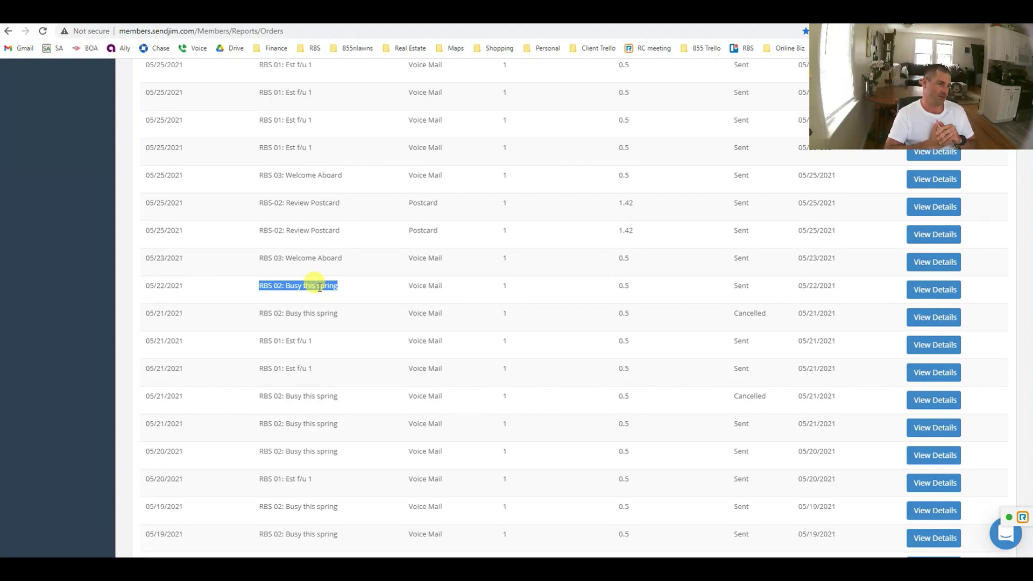
# Step: Jump to page 14, dismiss the error, and highlight the Sorry- Gummy Bears! order
pyautogui.scroll(-5, 418, 399)
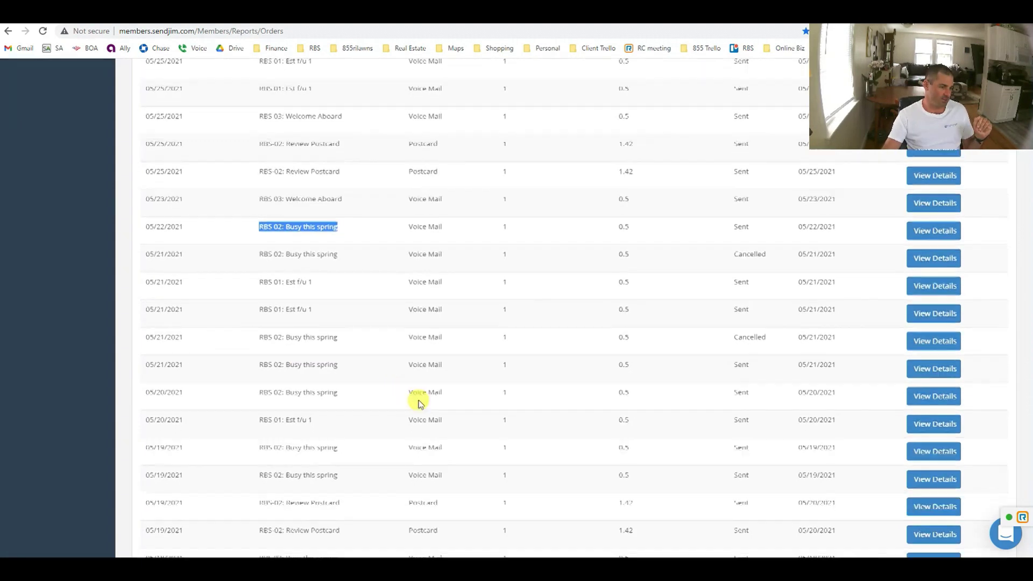
pyautogui.scroll(-5, 420, 401)
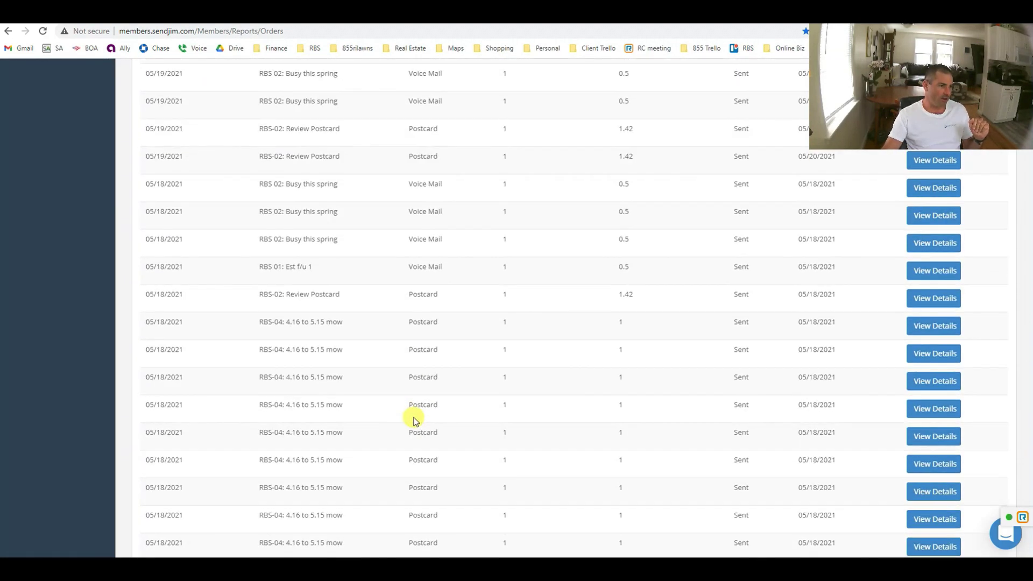
pyautogui.scroll(-5, 415, 421)
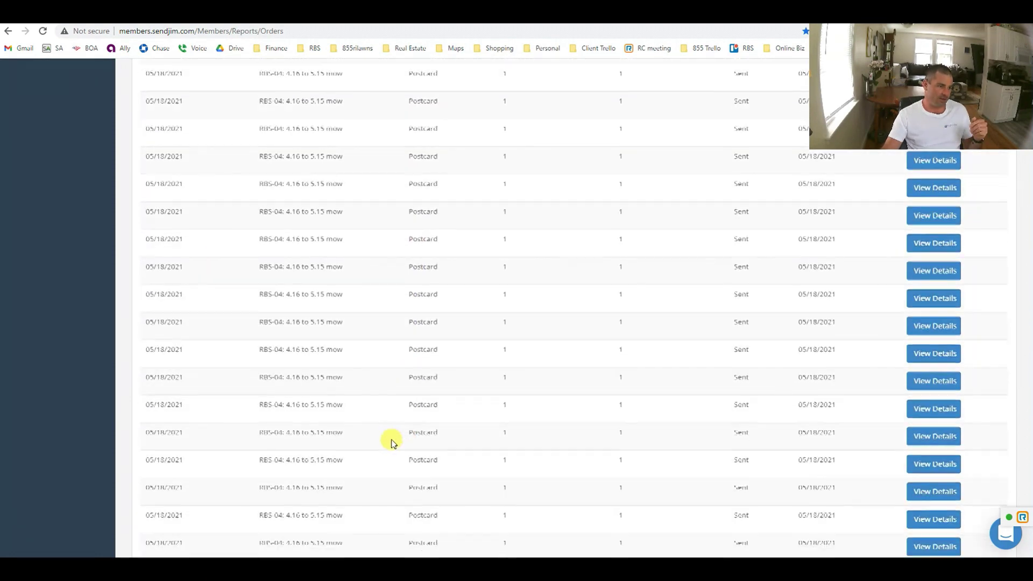
pyautogui.scroll(-4, 350, 430)
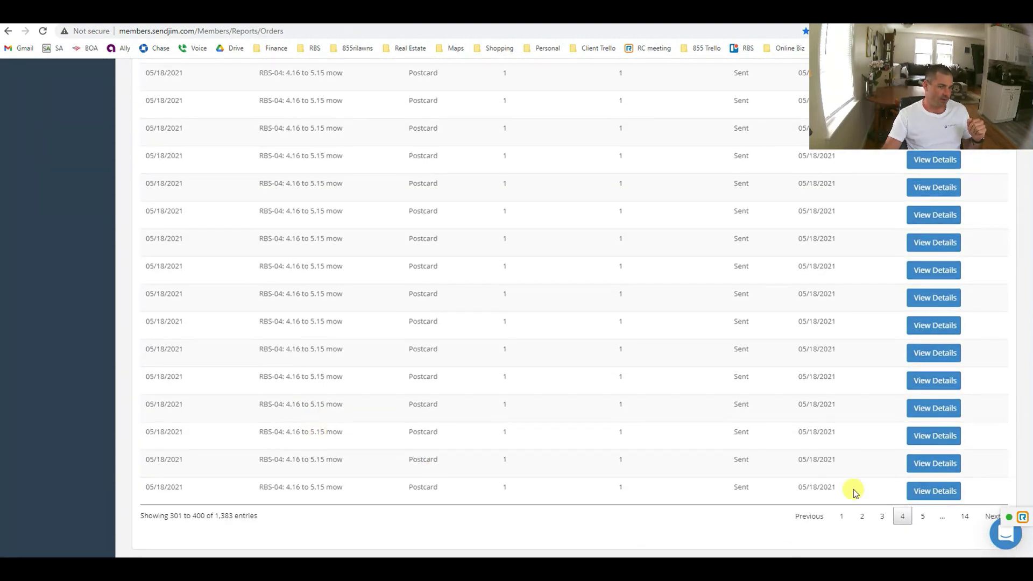
pyautogui.click(964, 516)
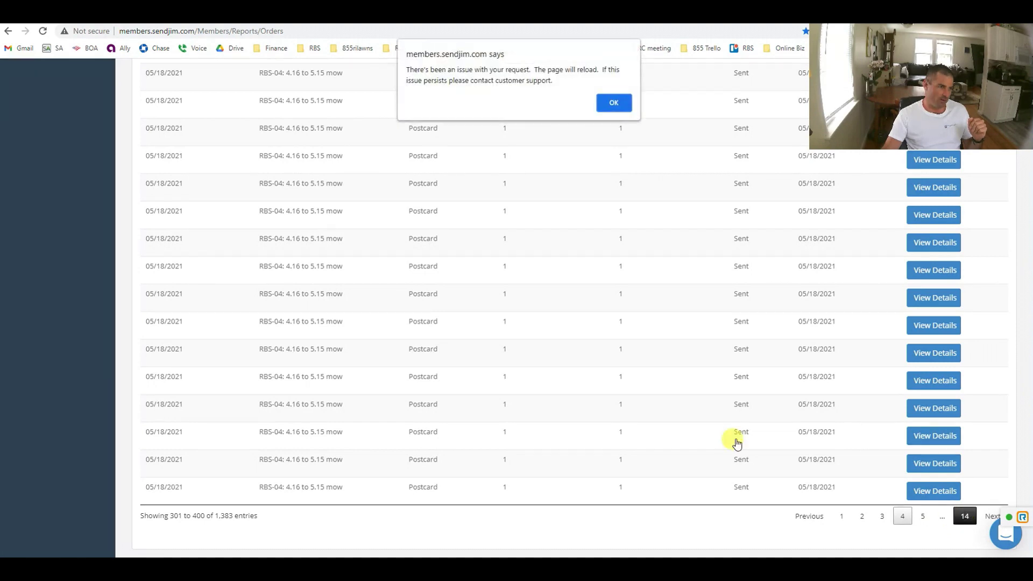
pyautogui.click(614, 104)
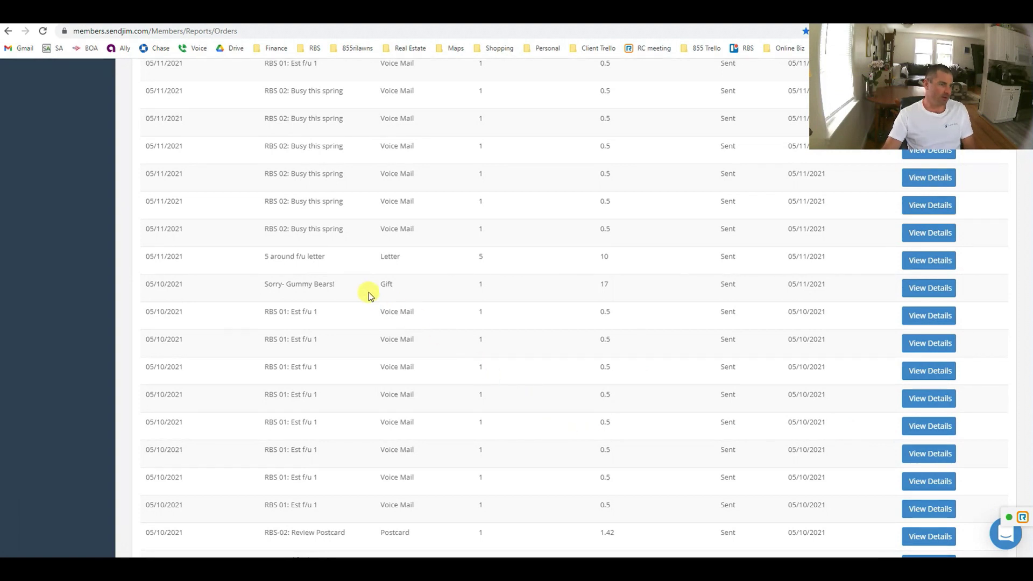
pyautogui.moveTo(262, 284); pyautogui.dragTo(412, 280)
# Step: View the Sorry- Gummy Bears! gift details with Avenue Sweets Gummi Bears, then close them
pyautogui.click(918, 288)
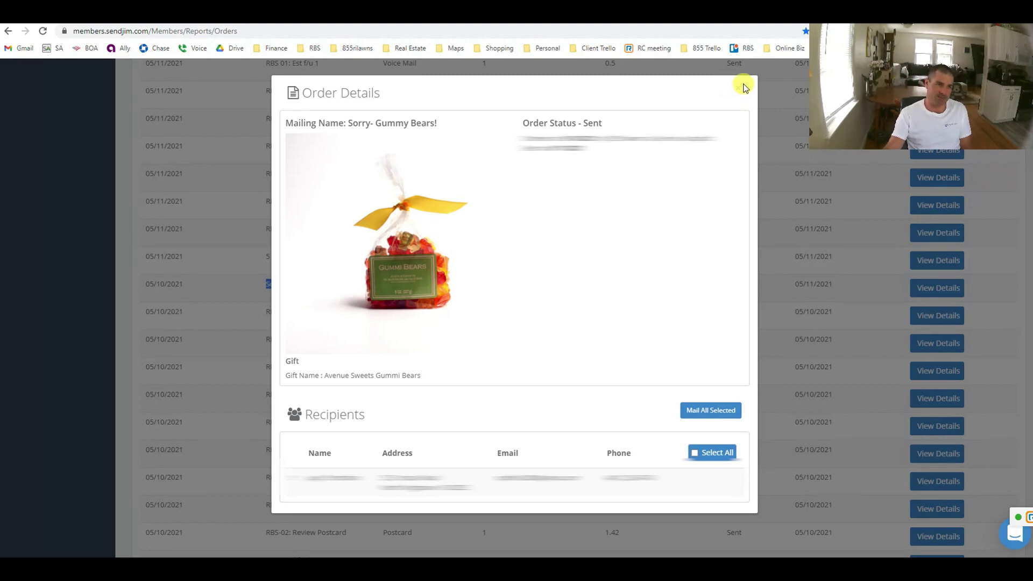
pyautogui.click(737, 89)
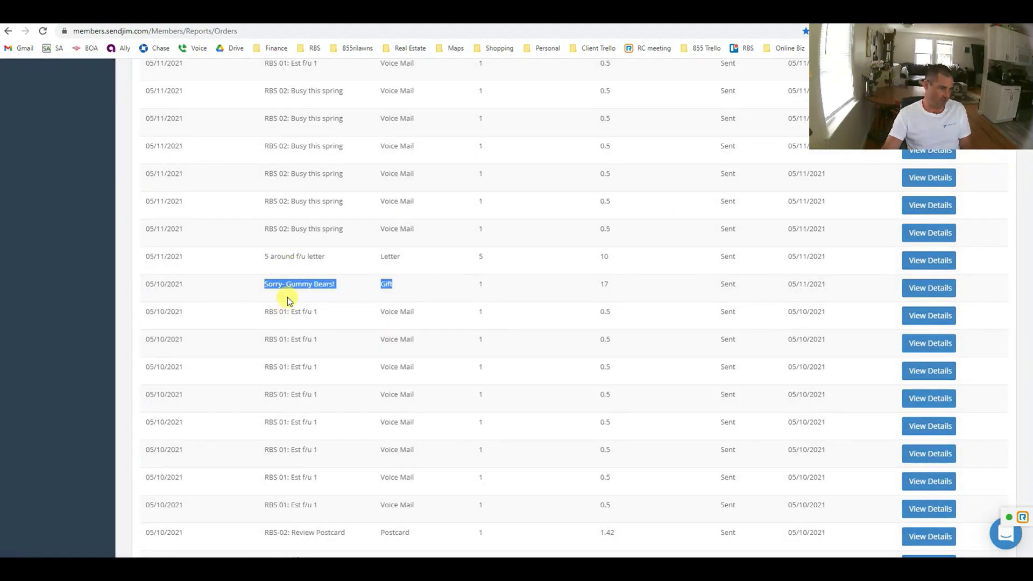
# Step: Scroll down and highlight the VM bomb 4.1 mowing voicemail order names
pyautogui.scroll(-5, 518, 364)
pyautogui.scroll(-1, 519, 368)
pyautogui.moveTo(148, 344); pyautogui.dragTo(526, 341)
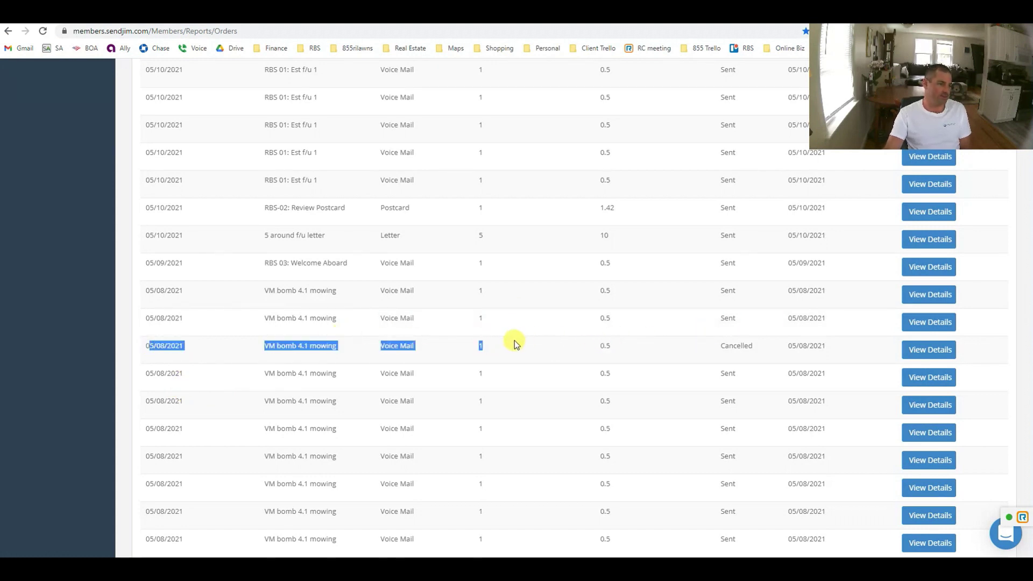
pyautogui.moveTo(261, 371); pyautogui.dragTo(450, 376)
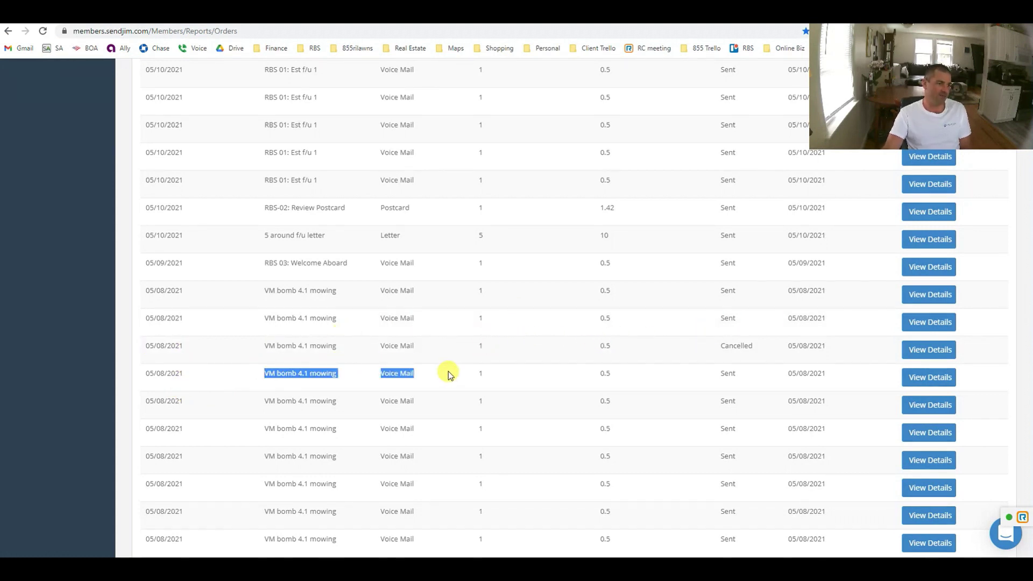
pyautogui.click(450, 374)
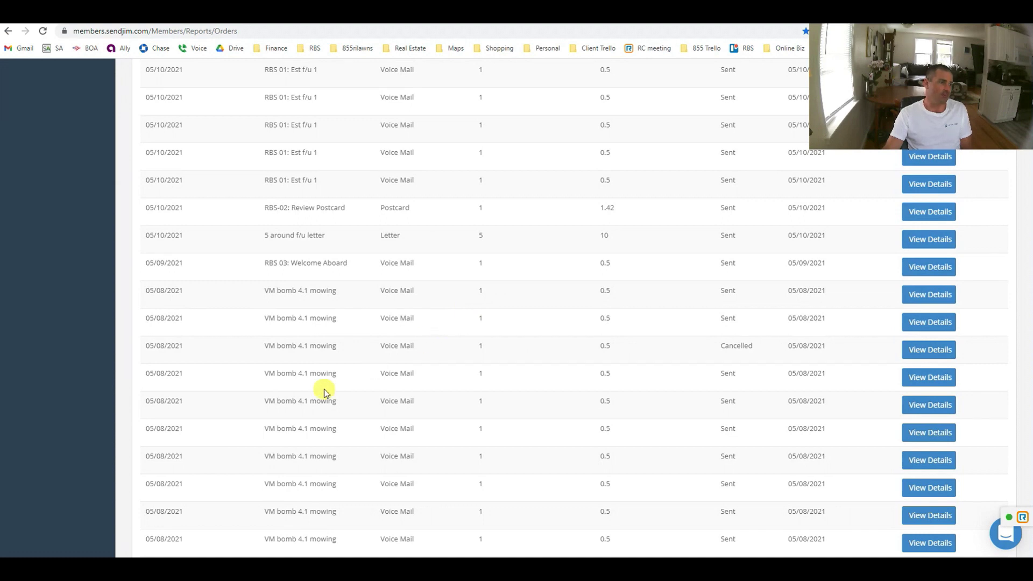
pyautogui.moveTo(259, 373); pyautogui.dragTo(352, 380)
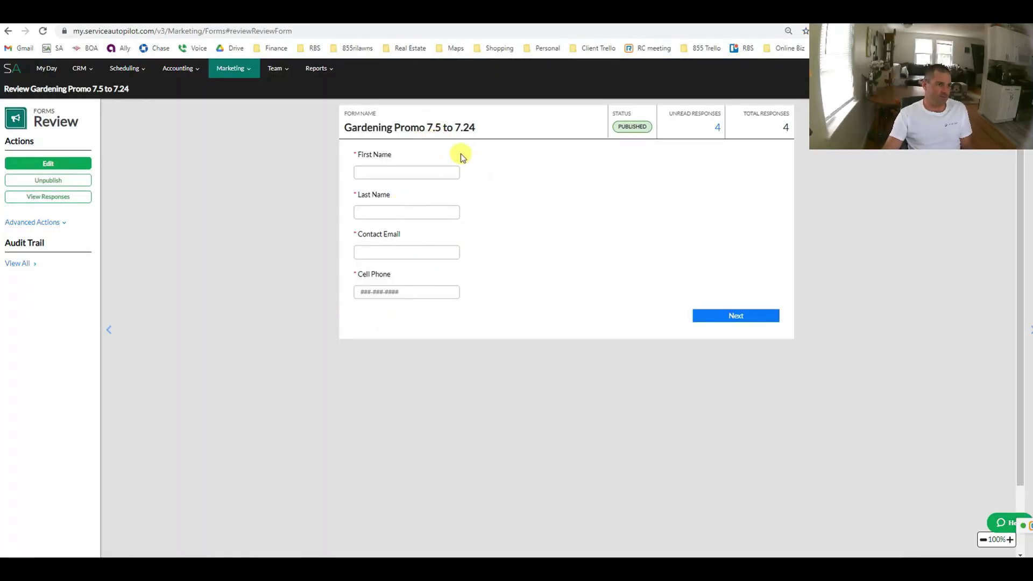
# Step: Highlight the Gardening Promo 7.5 to 7.24 form name and check the Facebook ads results
pyautogui.moveTo(345, 127); pyautogui.dragTo(456, 125)
pyautogui.tripleClick(489, 122)
pyautogui.click(487, 125)
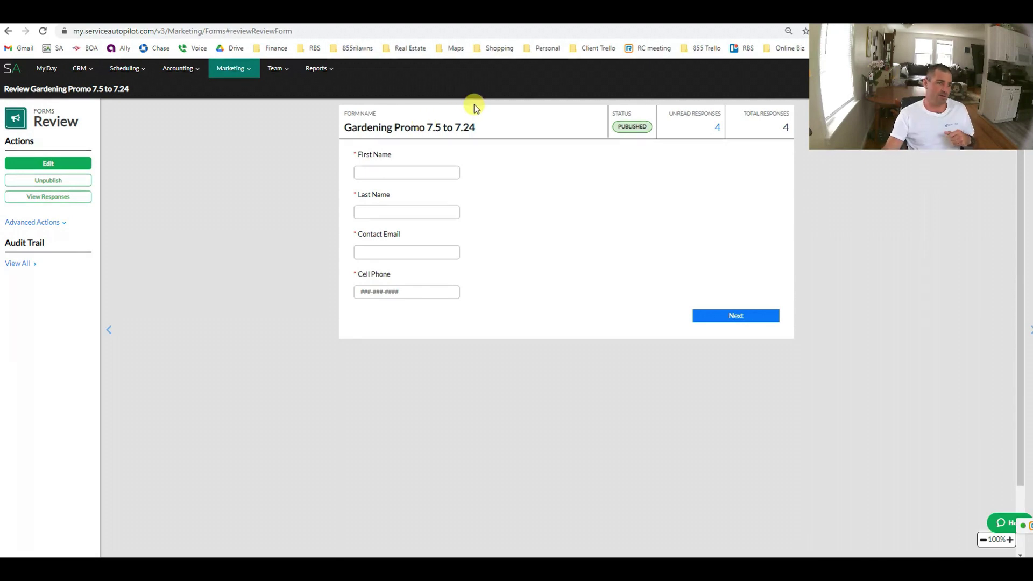
pyautogui.click(574, 12)
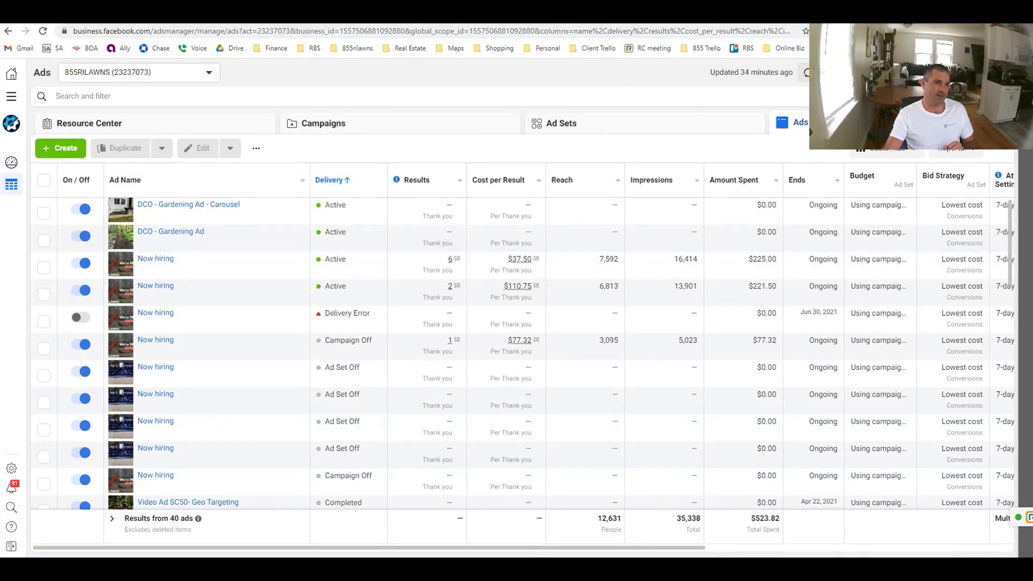
pyautogui.click(524, 12)
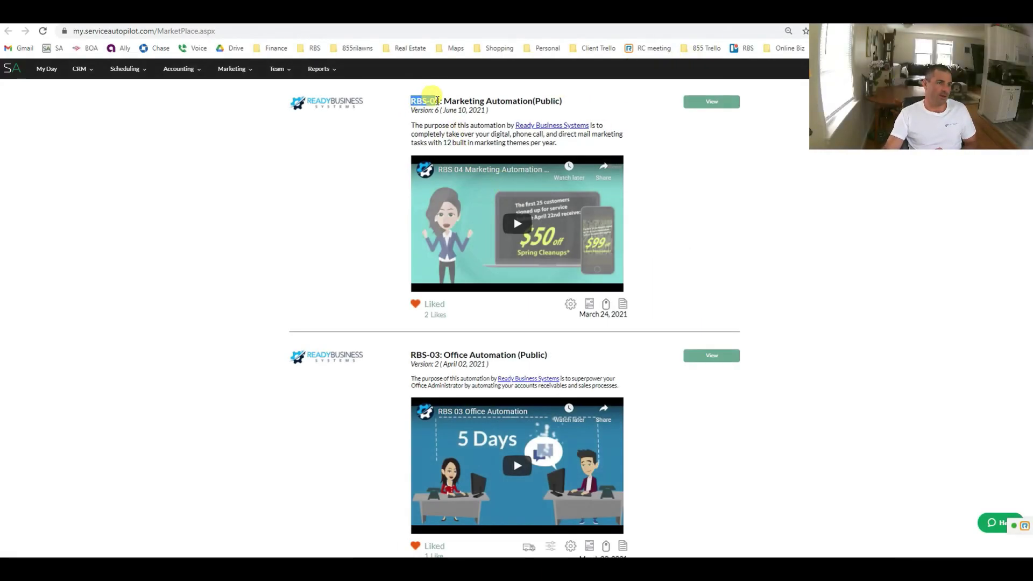
# Step: Highlight the RBS-04: Marketing Automation listing title and version in the Marketplace
pyautogui.moveTo(425, 96); pyautogui.dragTo(466, 125)
pyautogui.click(466, 124)
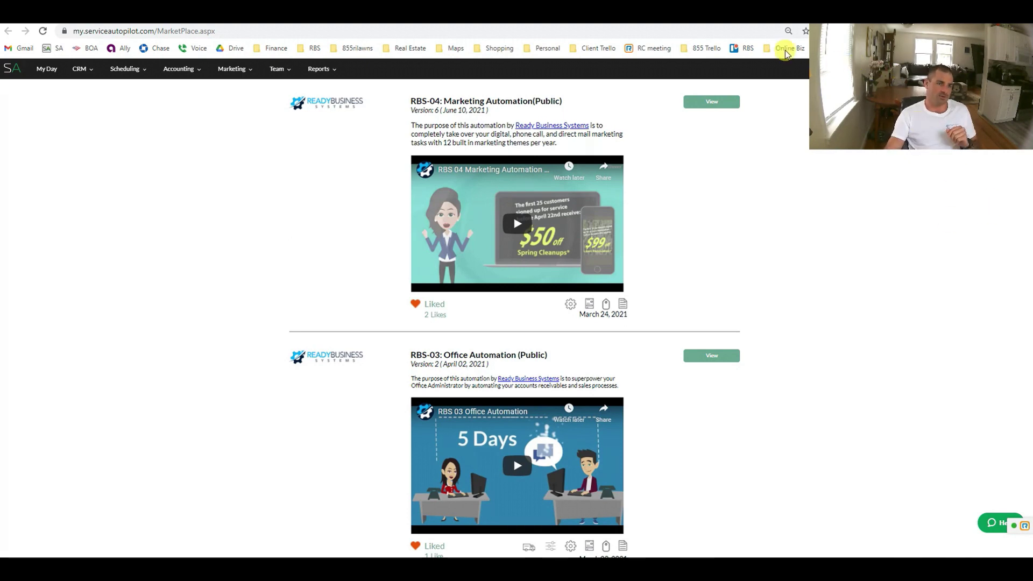
pyautogui.click(740, 25)
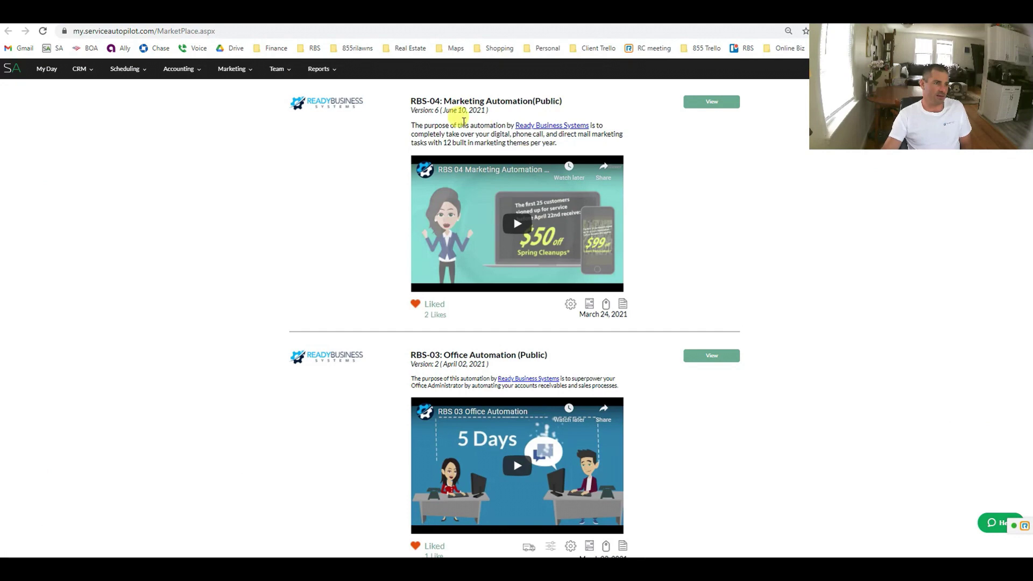
pyautogui.moveTo(419, 101); pyautogui.dragTo(501, 108)
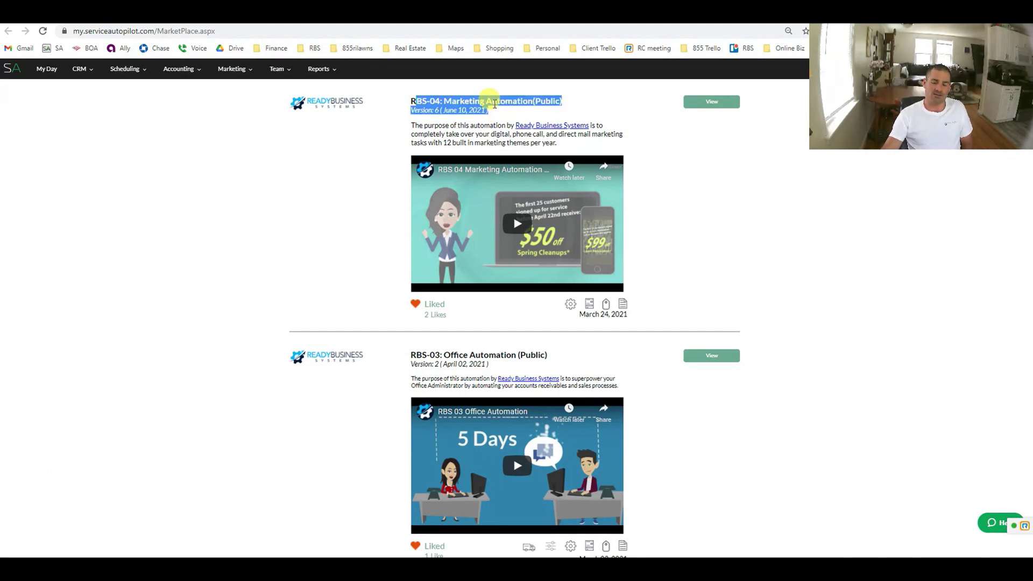
pyautogui.click(487, 113)
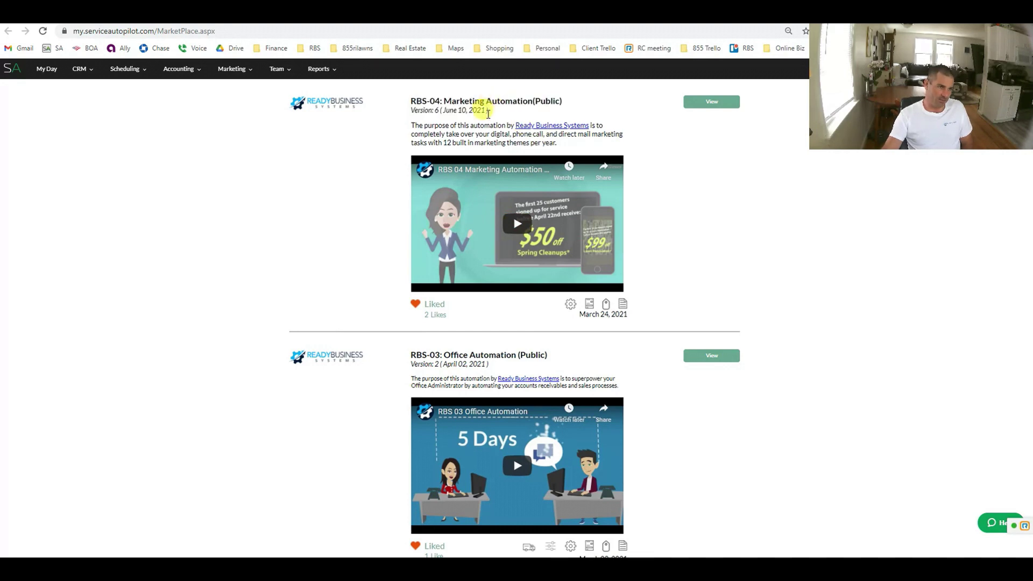